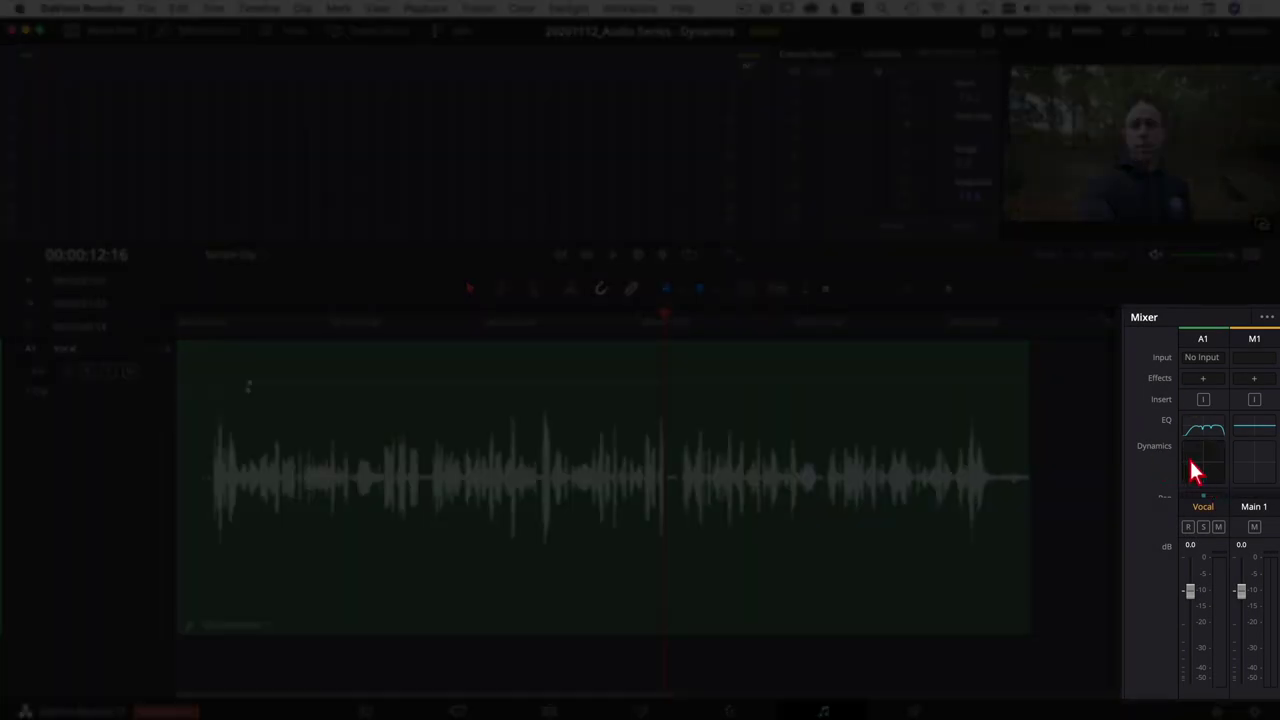
Check that the mixer shows its Dynamics section and open the dynamics controls of the Vocal track
scroll(1192, 470, down, 2)
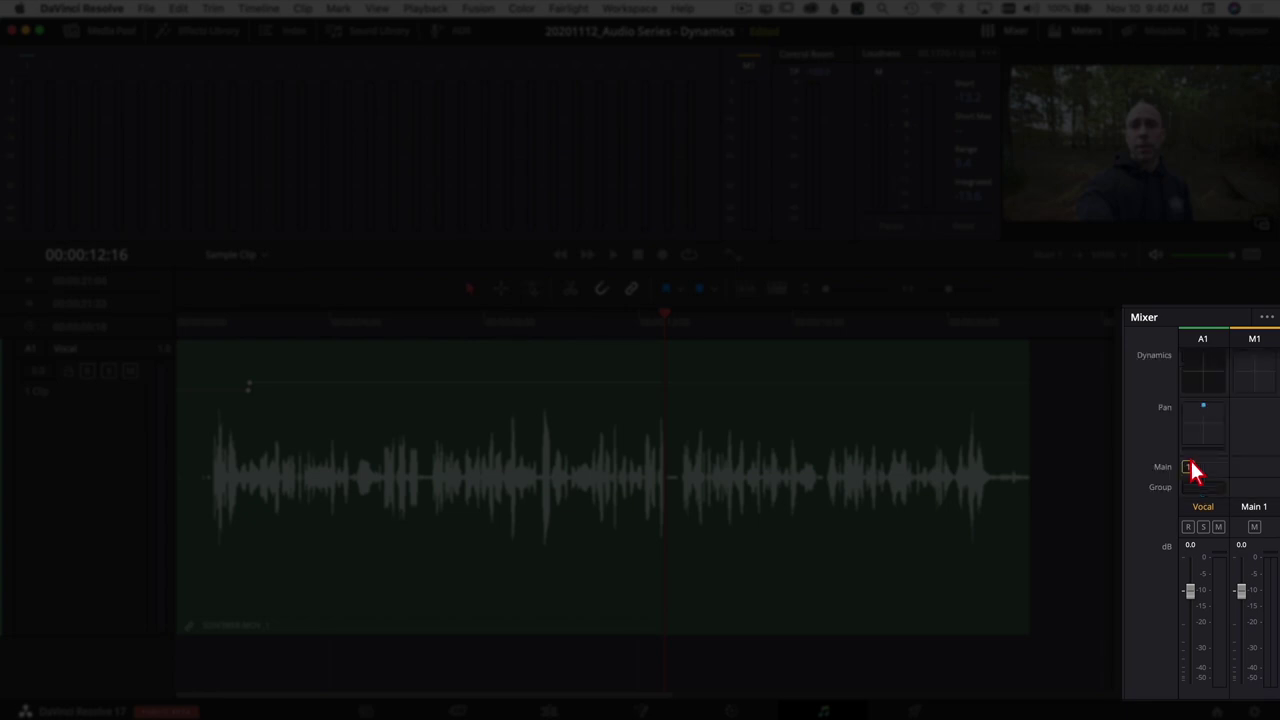
scroll(1195, 470, up, 2)
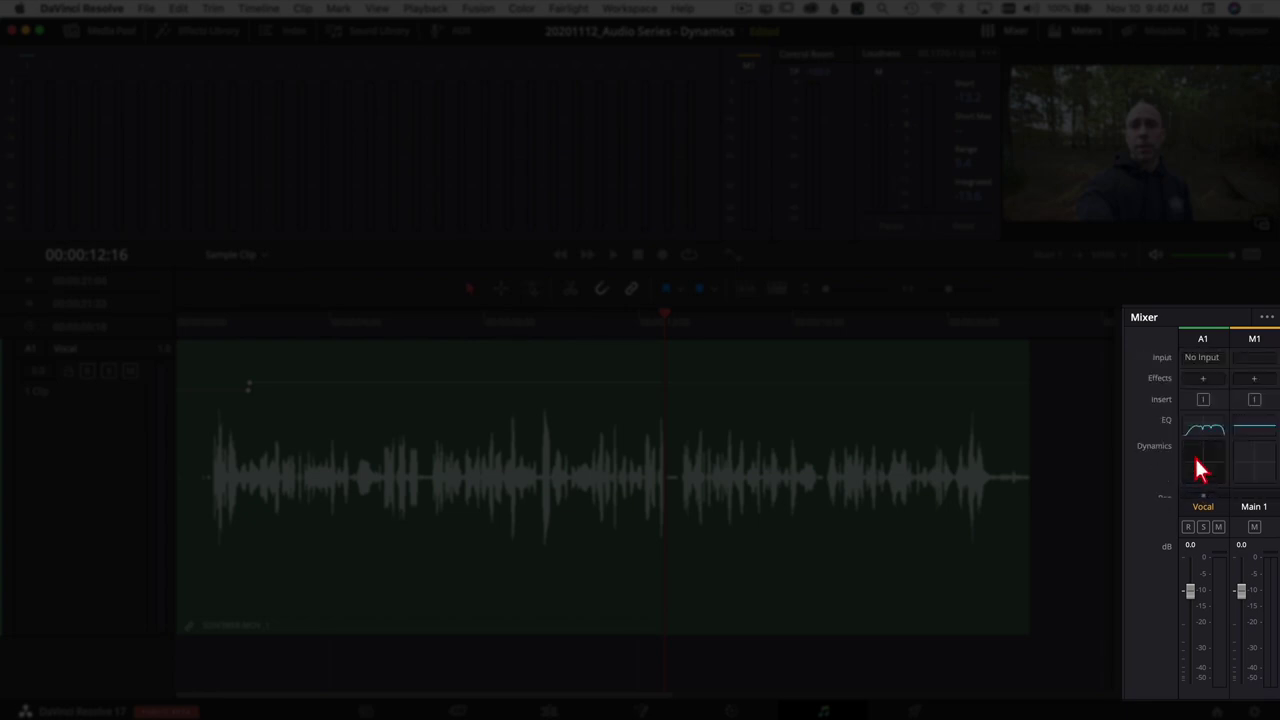
click(1267, 318)
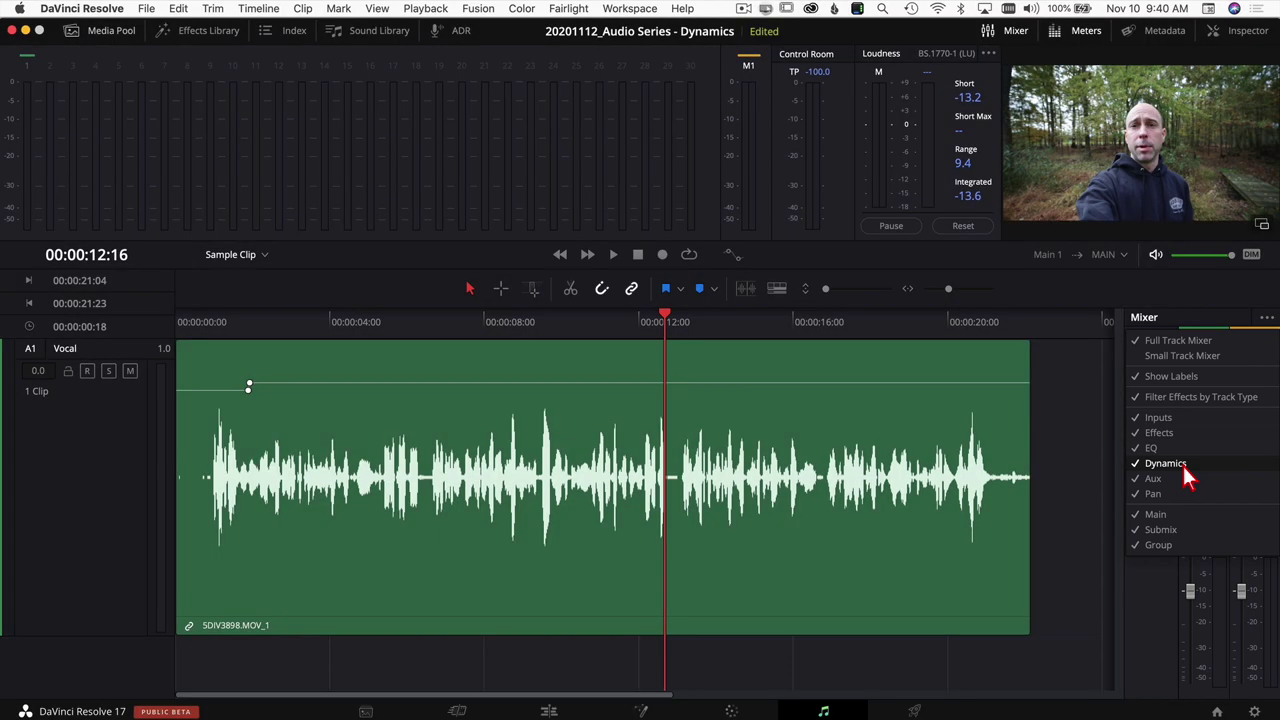
click(1182, 463)
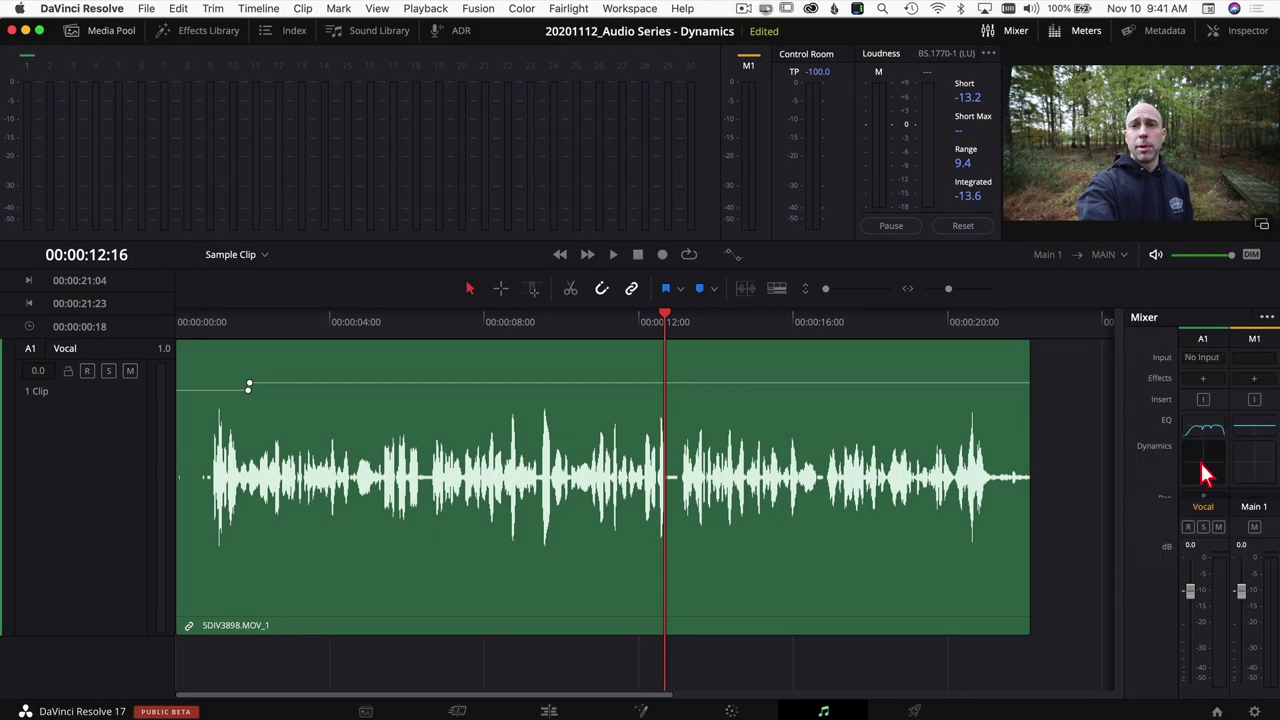
double_click(1204, 472)
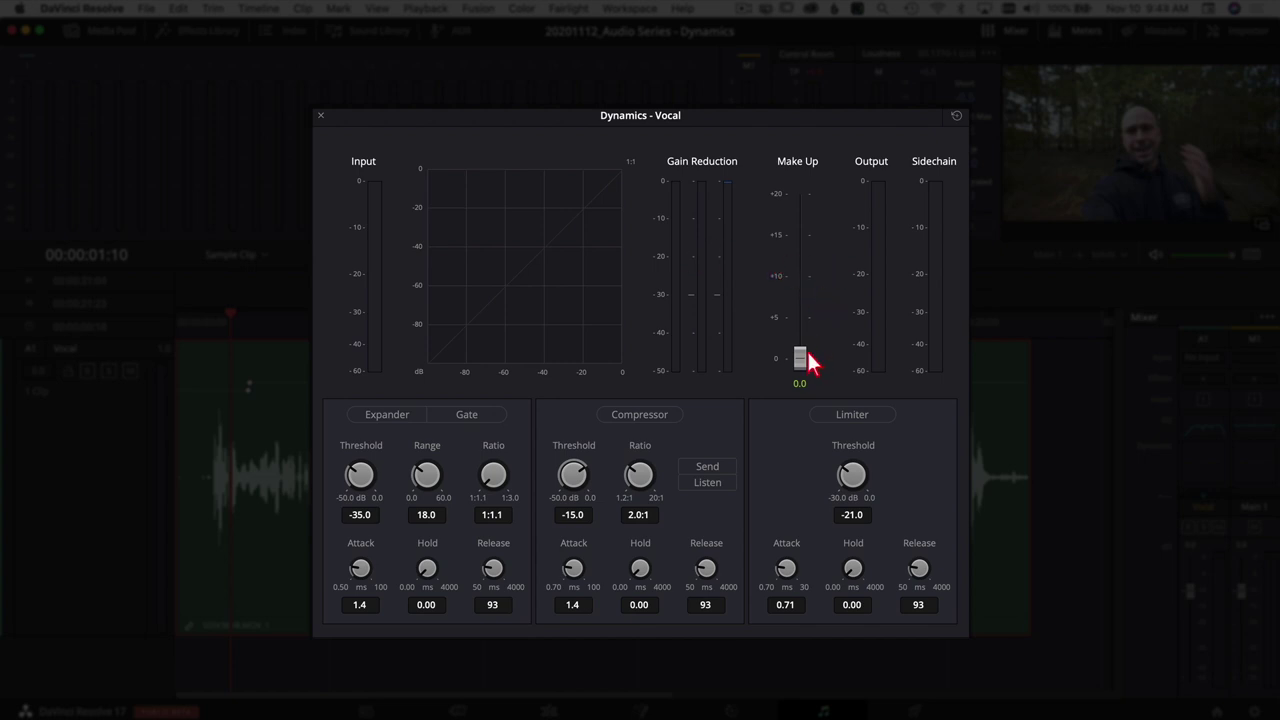
Try a make-up gain of about 10.3 with the compressor enabled, and return the gain to 0.0 with the compressor off
drag(801, 359, 806, 278)
click(645, 413)
mouse_move(801, 290)
mouse_down()
mouse_move(806, 349)
mouse_move(803, 209)
mouse_move(797, 340)
mouse_move(787, 276)
mouse_up()
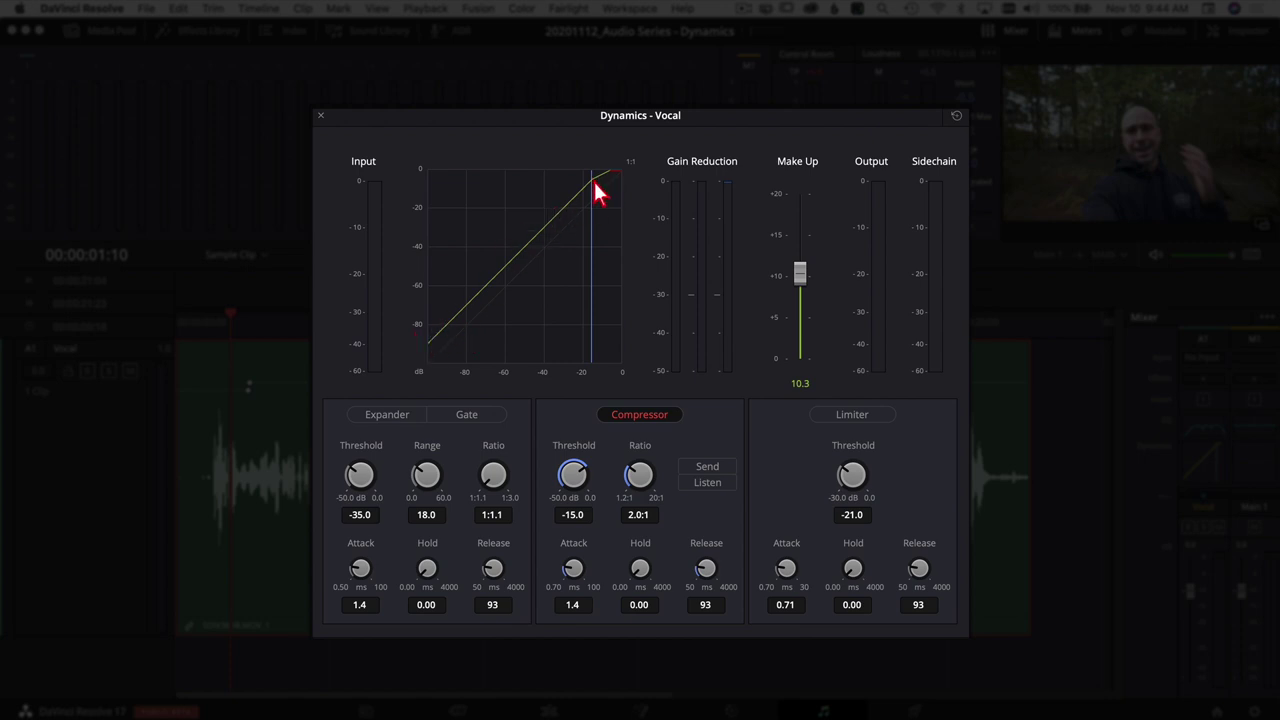
drag(801, 281, 760, 434)
click(639, 414)
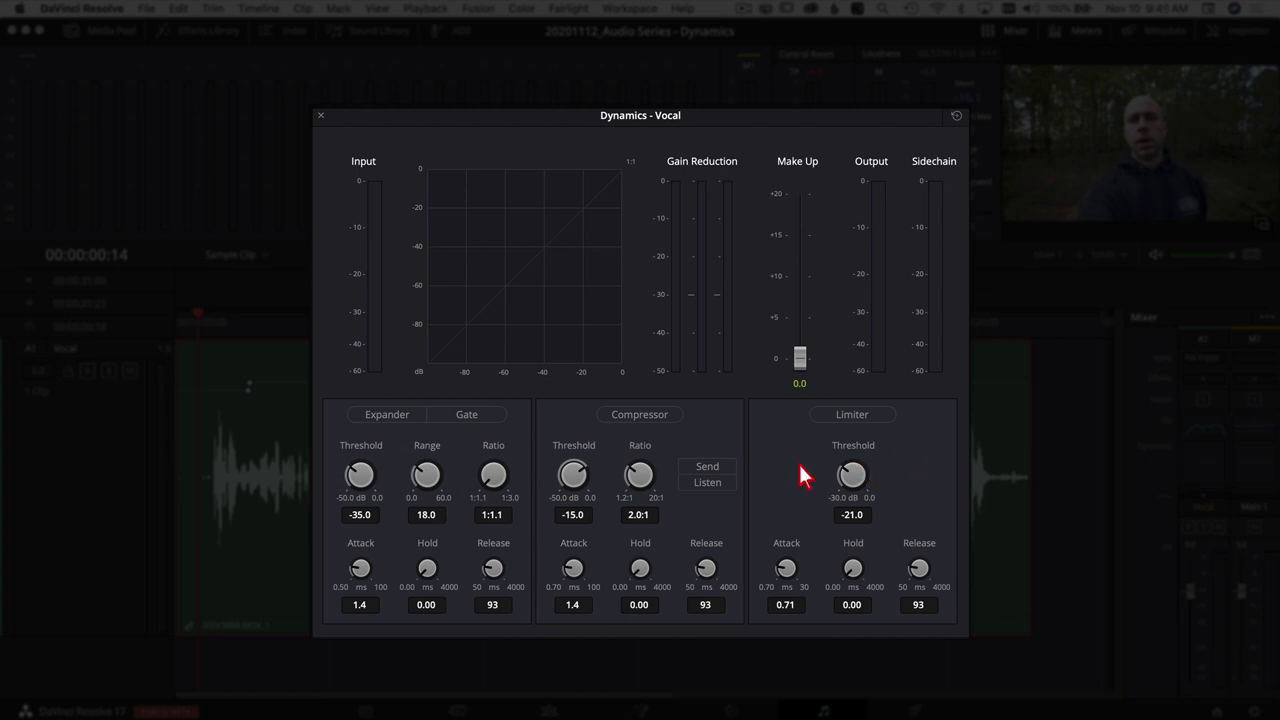
Enable the limiter, lower its threshold to -29.9 dB and audition the clip from its beginning
click(866, 416)
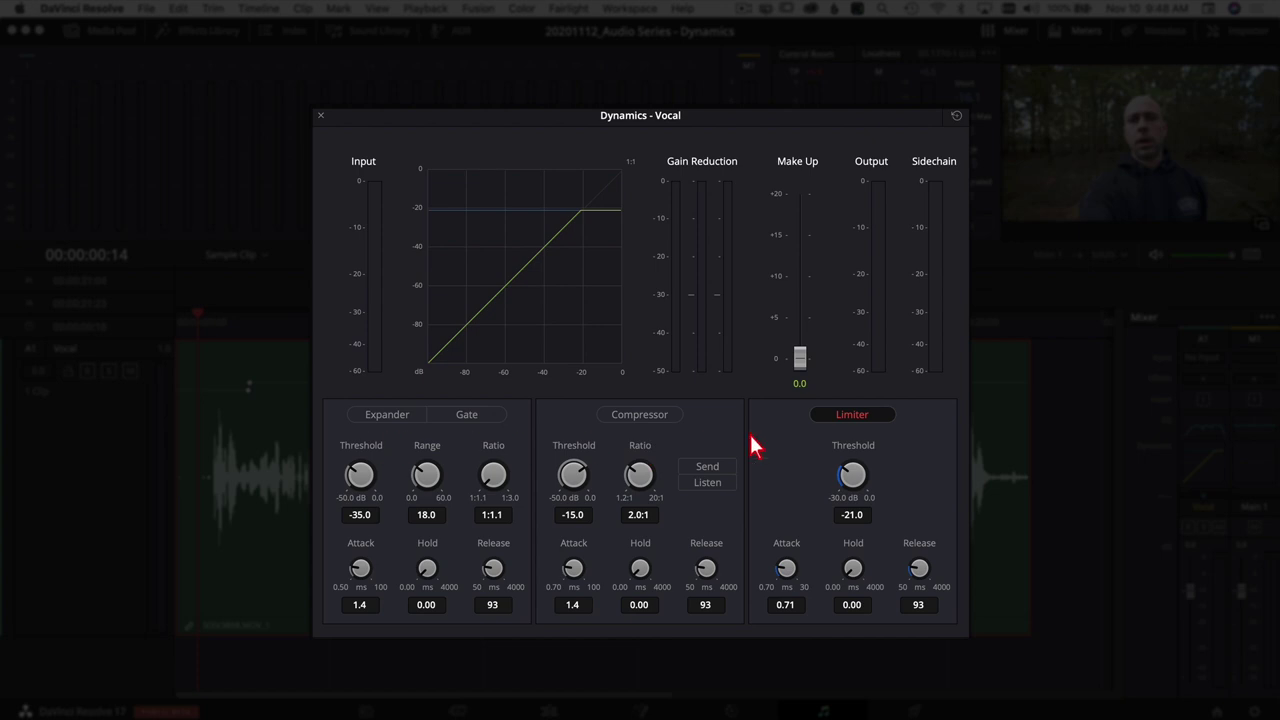
click(858, 414)
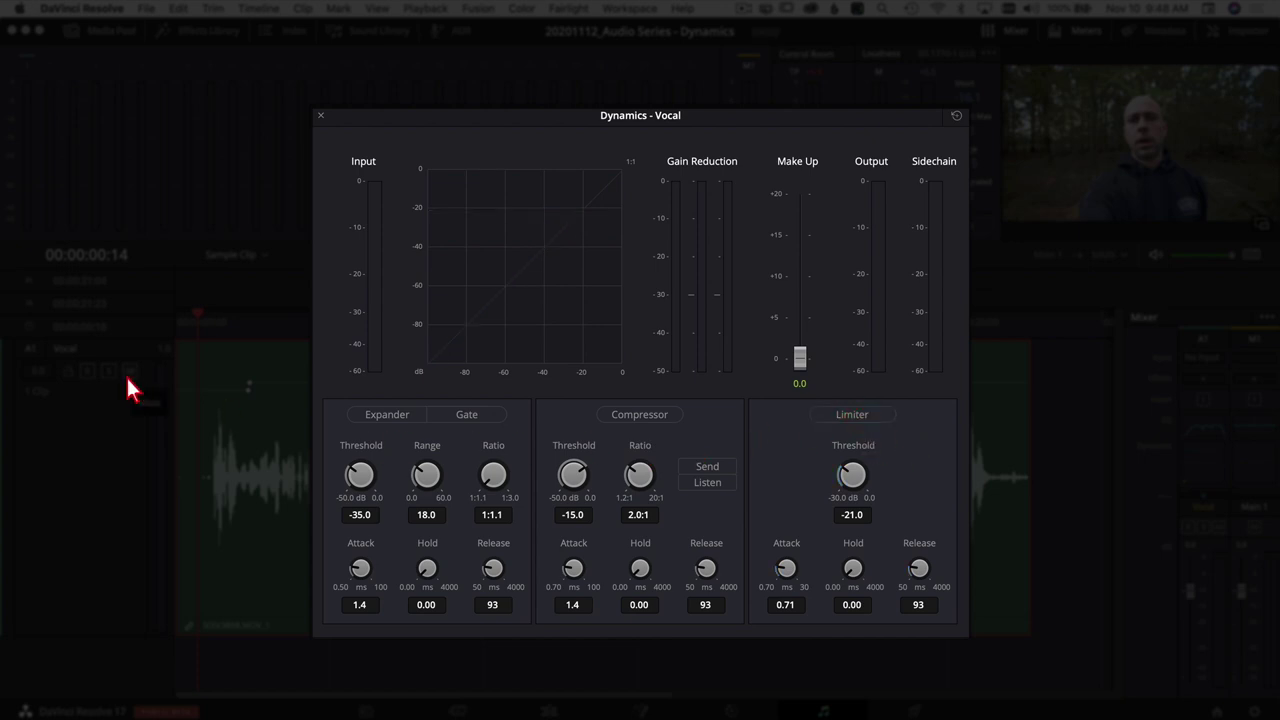
click(188, 328)
key(space)
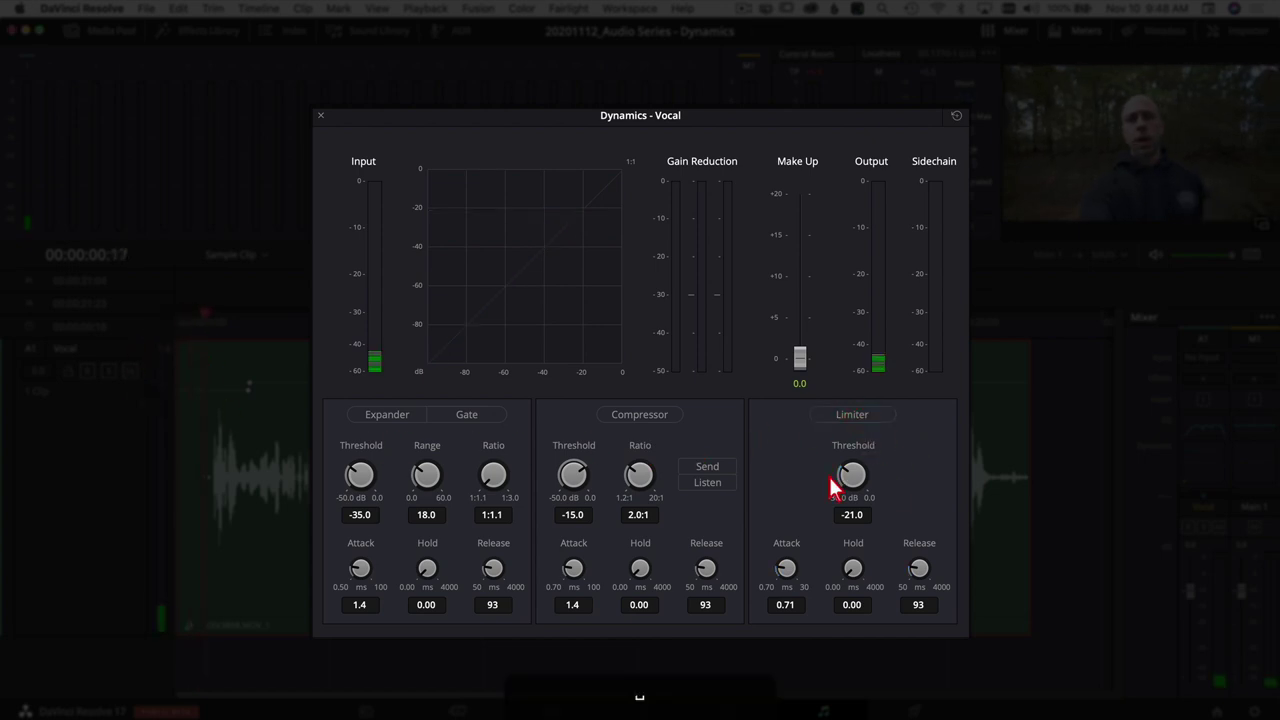
click(856, 416)
drag(860, 491, 777, 523)
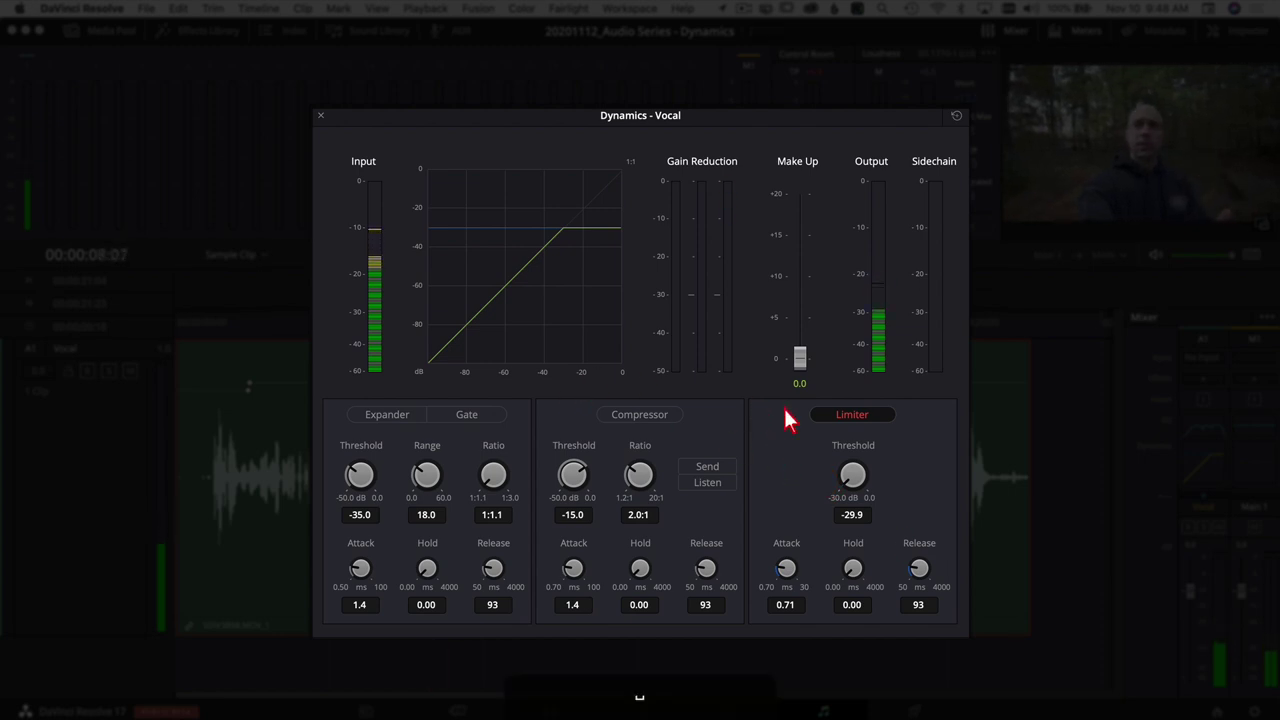
key(space)
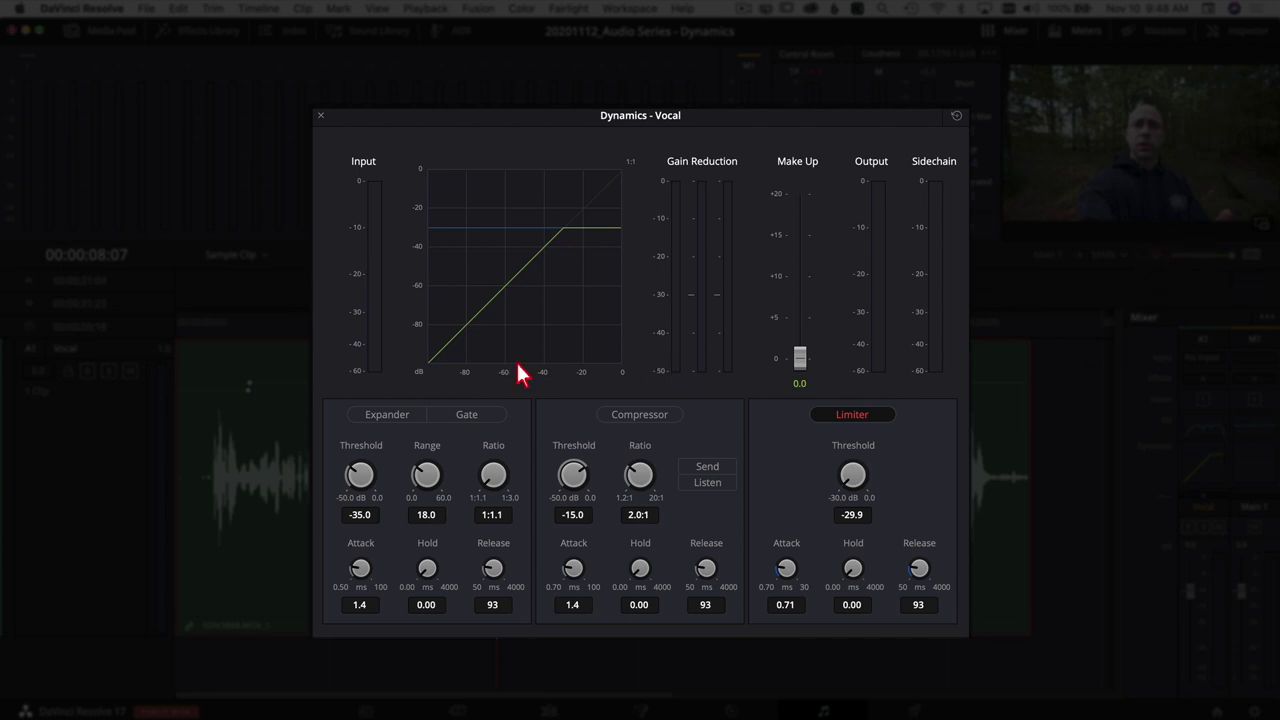
click(189, 324)
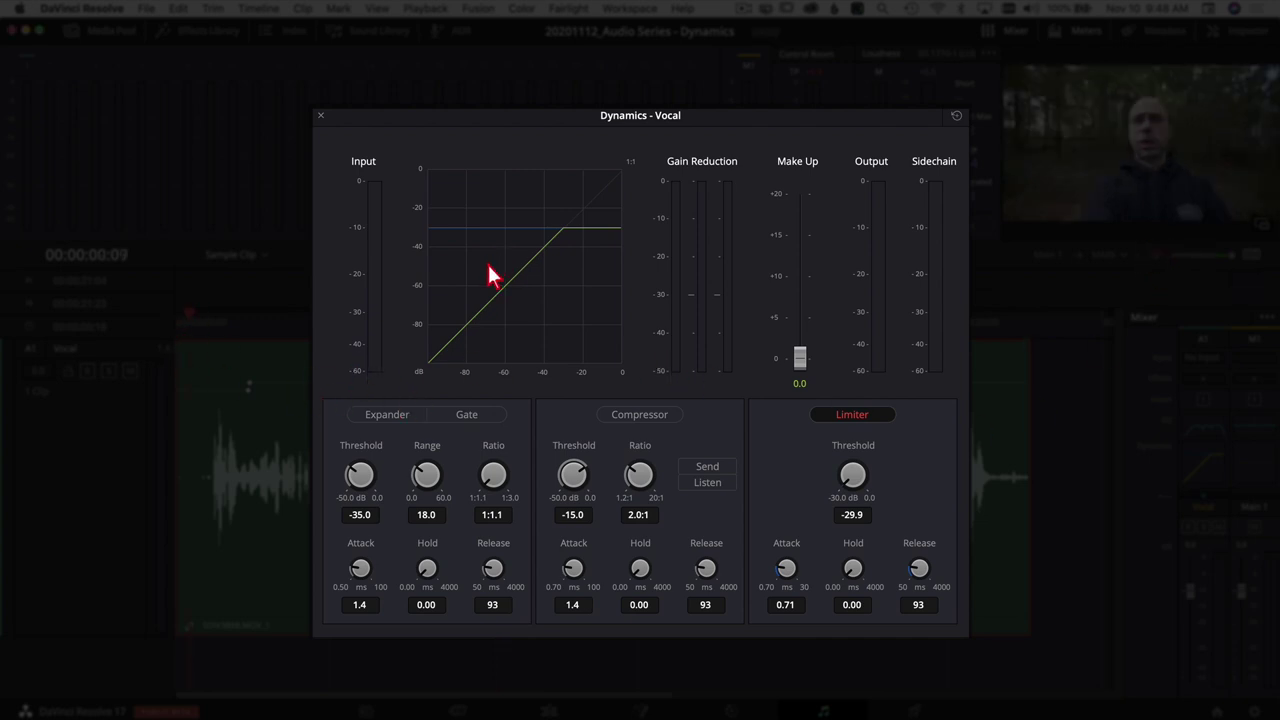
key(space)
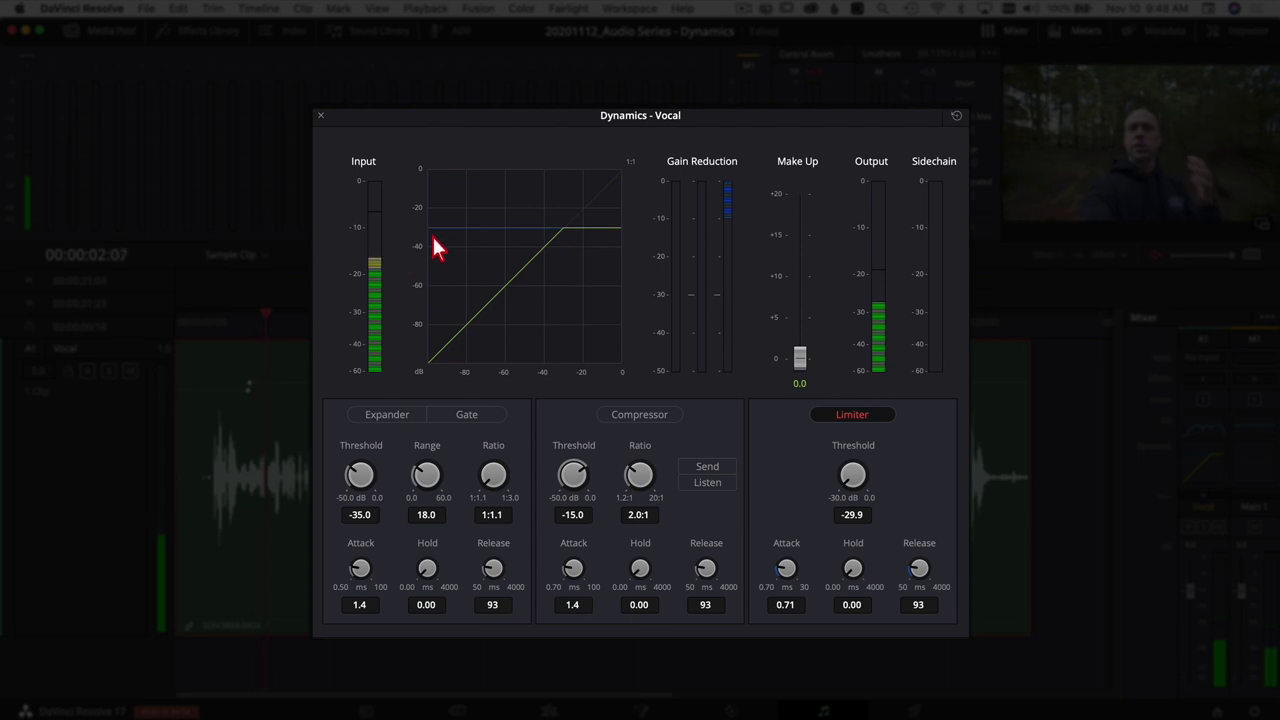
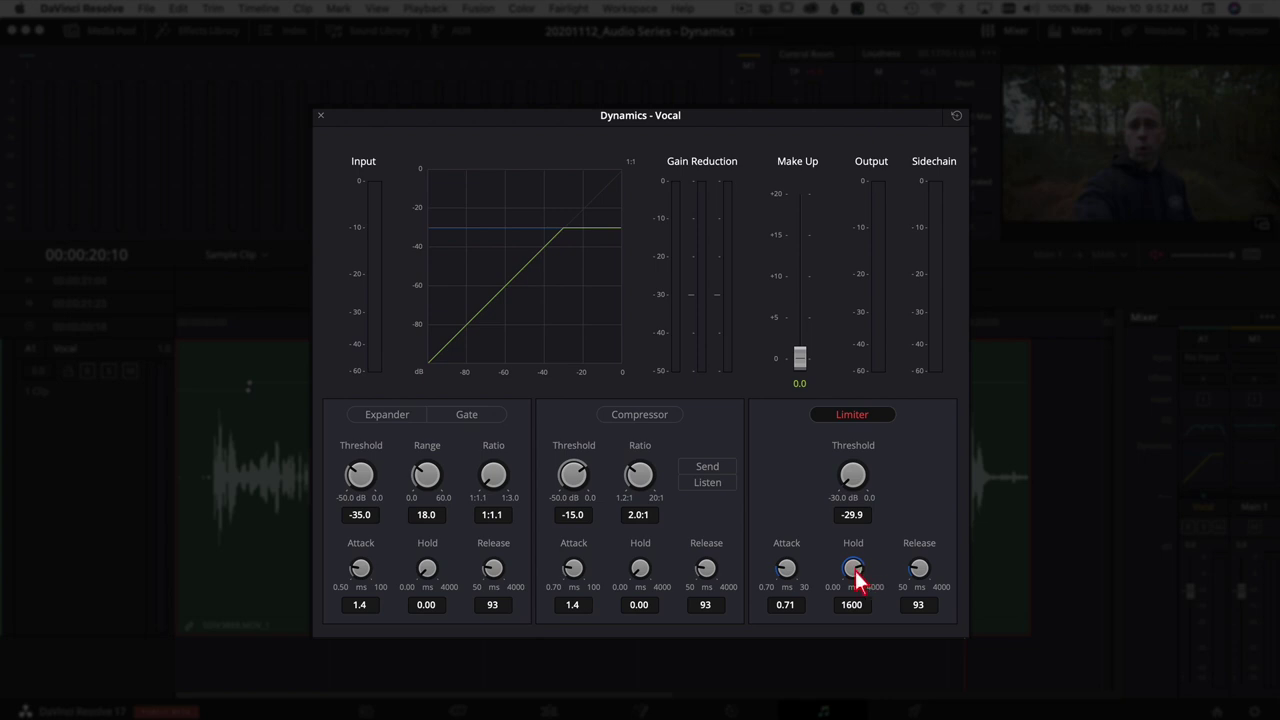
Reset the limiter's hold to 0.00 ms and switch the limiter off
double_click(855, 568)
click(853, 414)
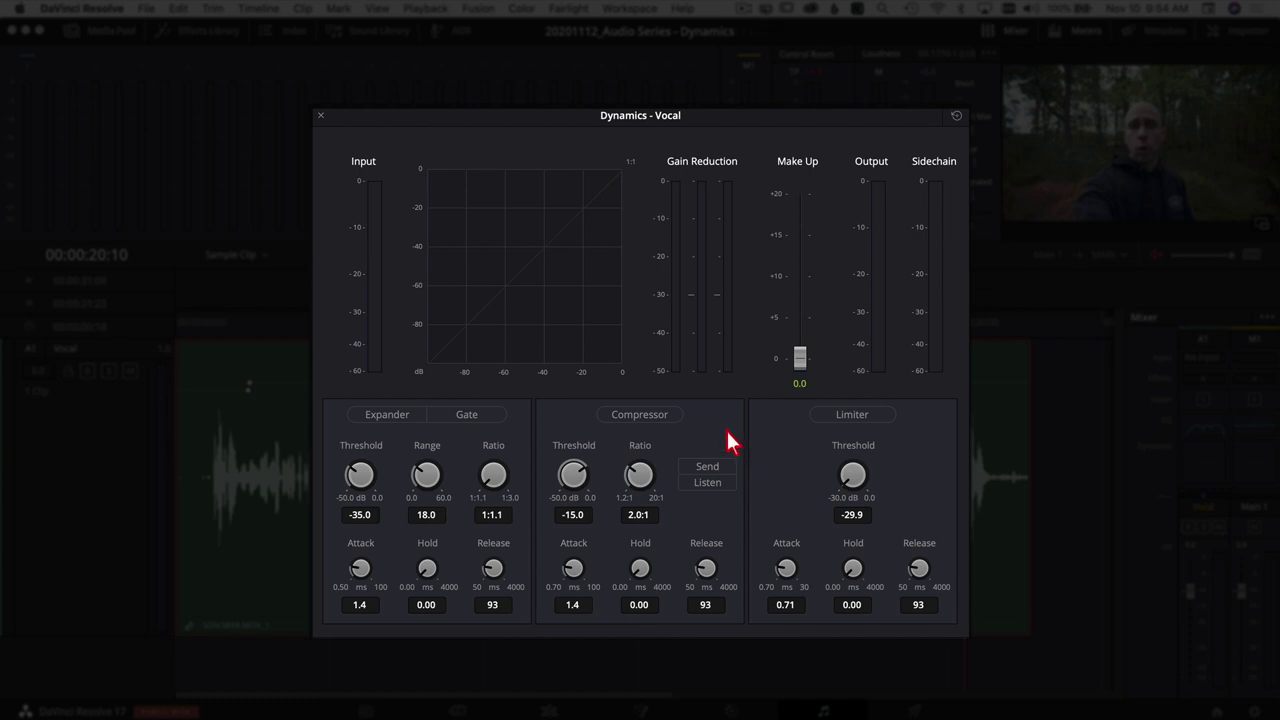
Enable the compressor, try other ratios and reset the ratio to 2.0:1
click(626, 414)
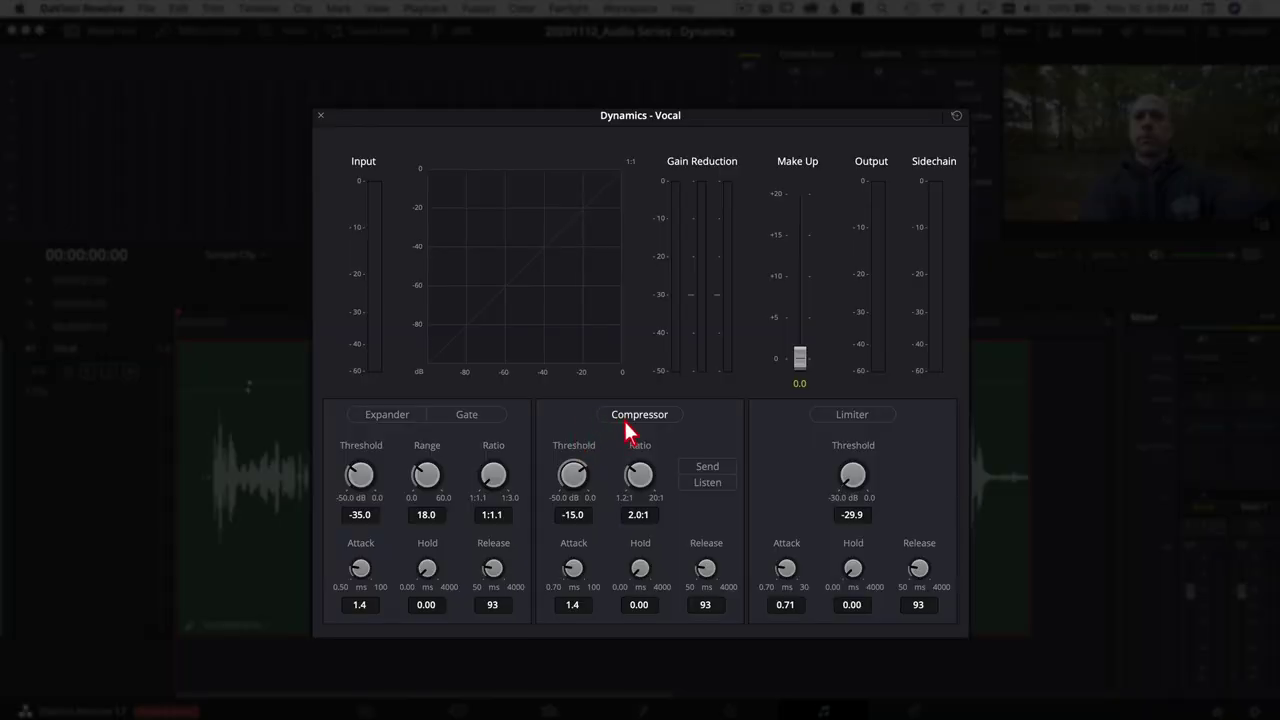
click(630, 414)
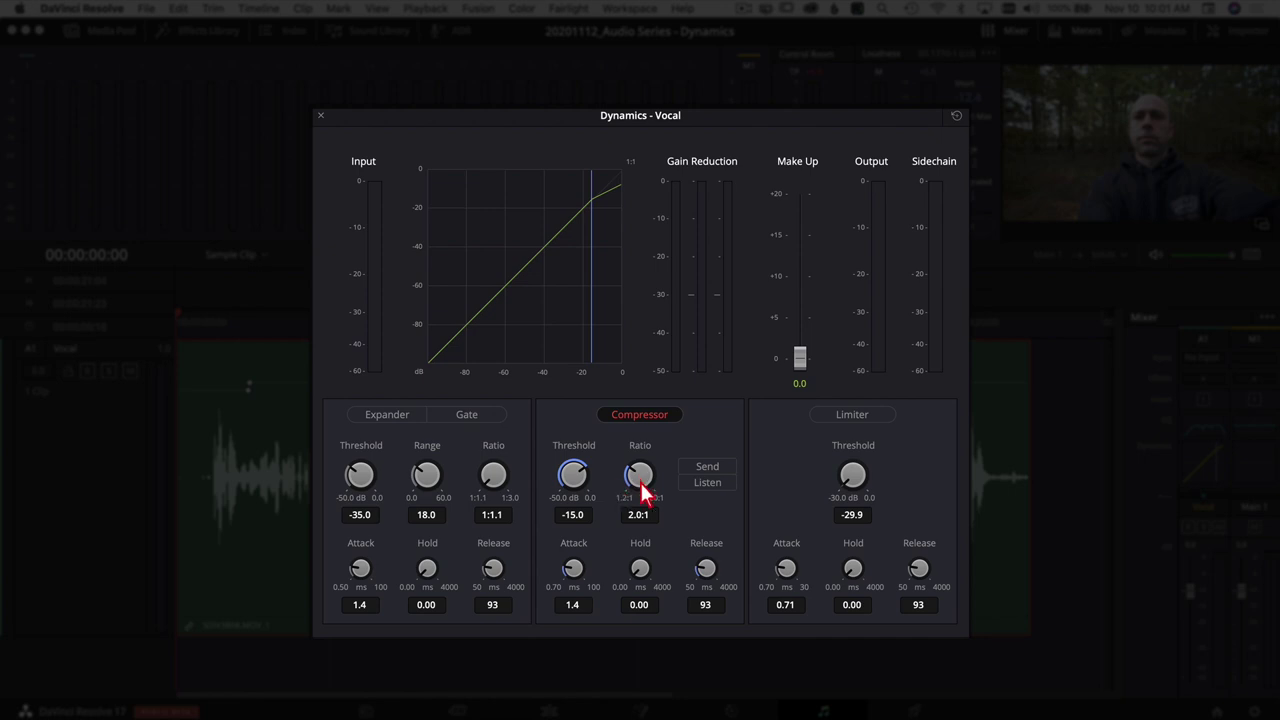
drag(640, 479, 641, 479)
drag(651, 489, 658, 472)
double_click(640, 476)
Turn on the compressor's sidechain Send and play part of the clip with the compressor active
click(706, 484)
click(722, 470)
click(606, 416)
key(space)
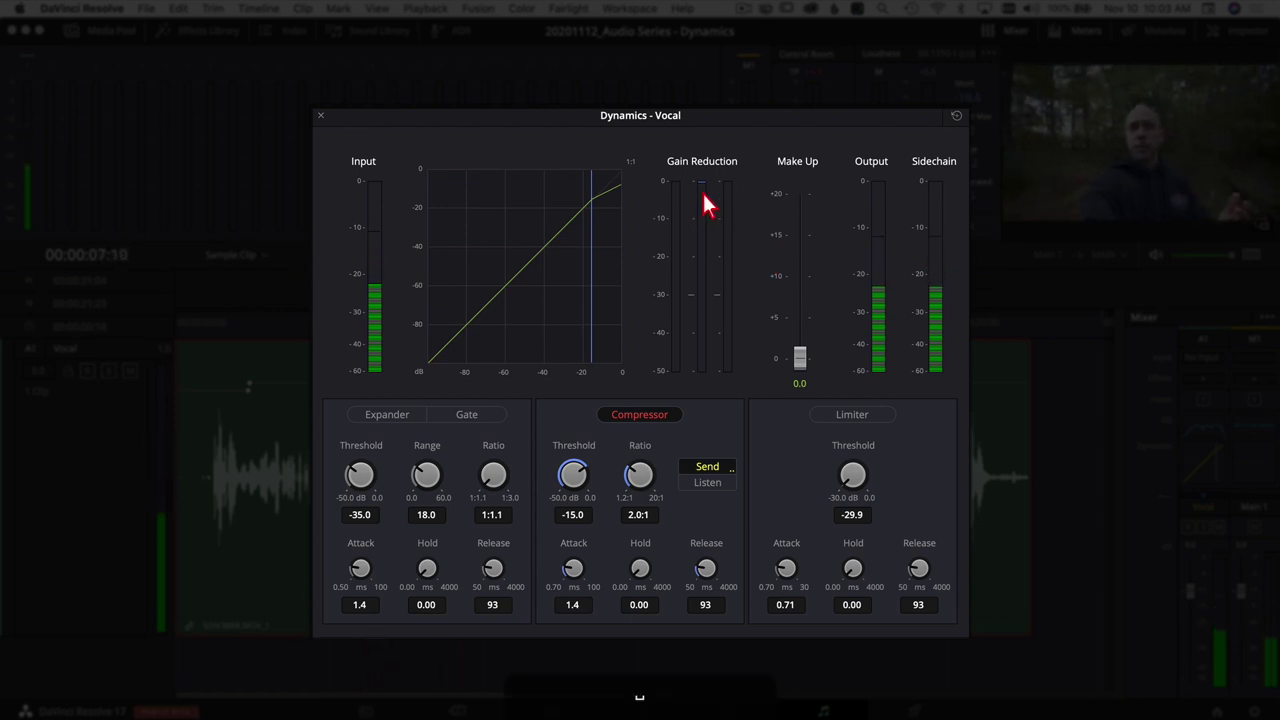
key(space)
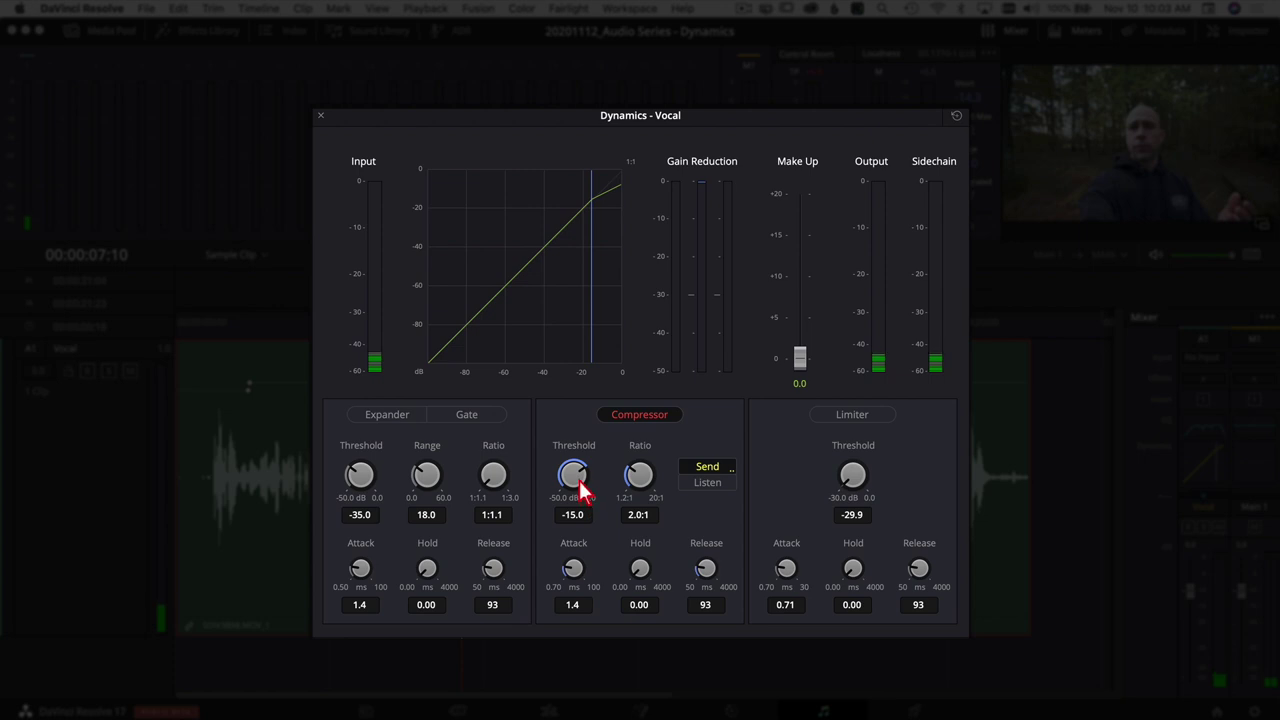
Set the compressor's threshold to -20.0 dB and the make-up gain to 5.1 while auditioning the clip from its start
drag(578, 485, 543, 489)
key(Home)
key(space)
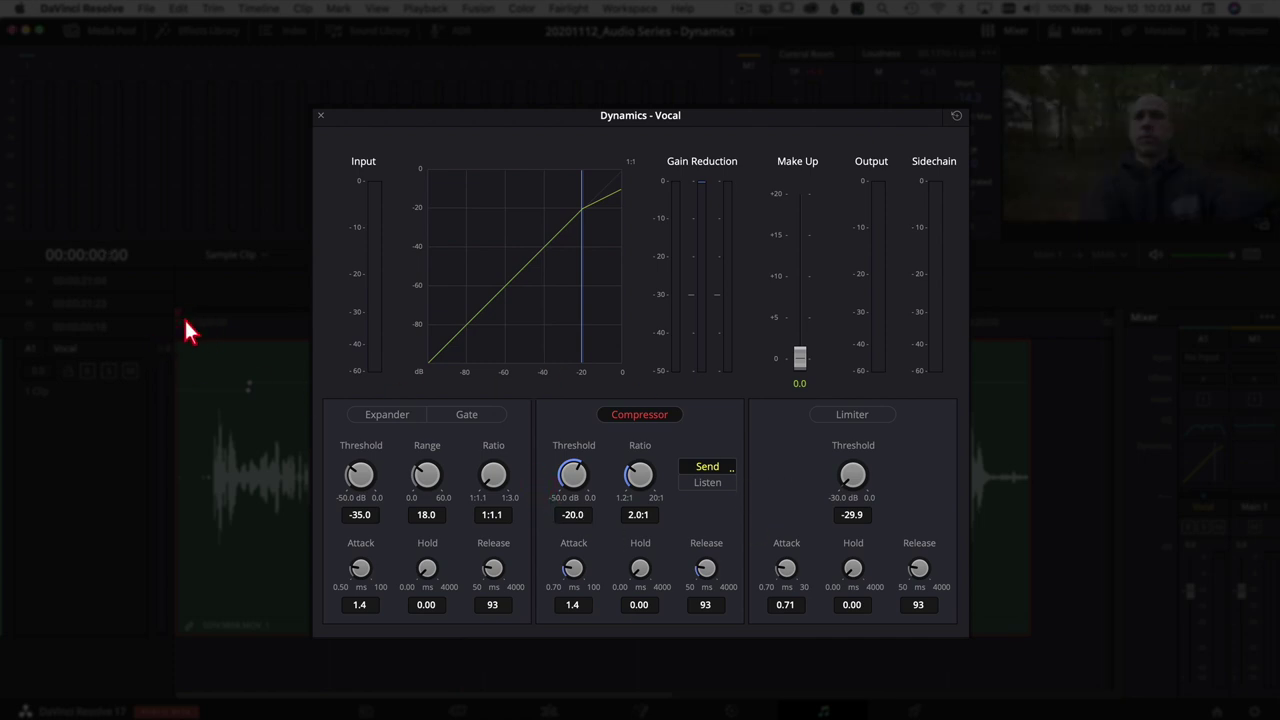
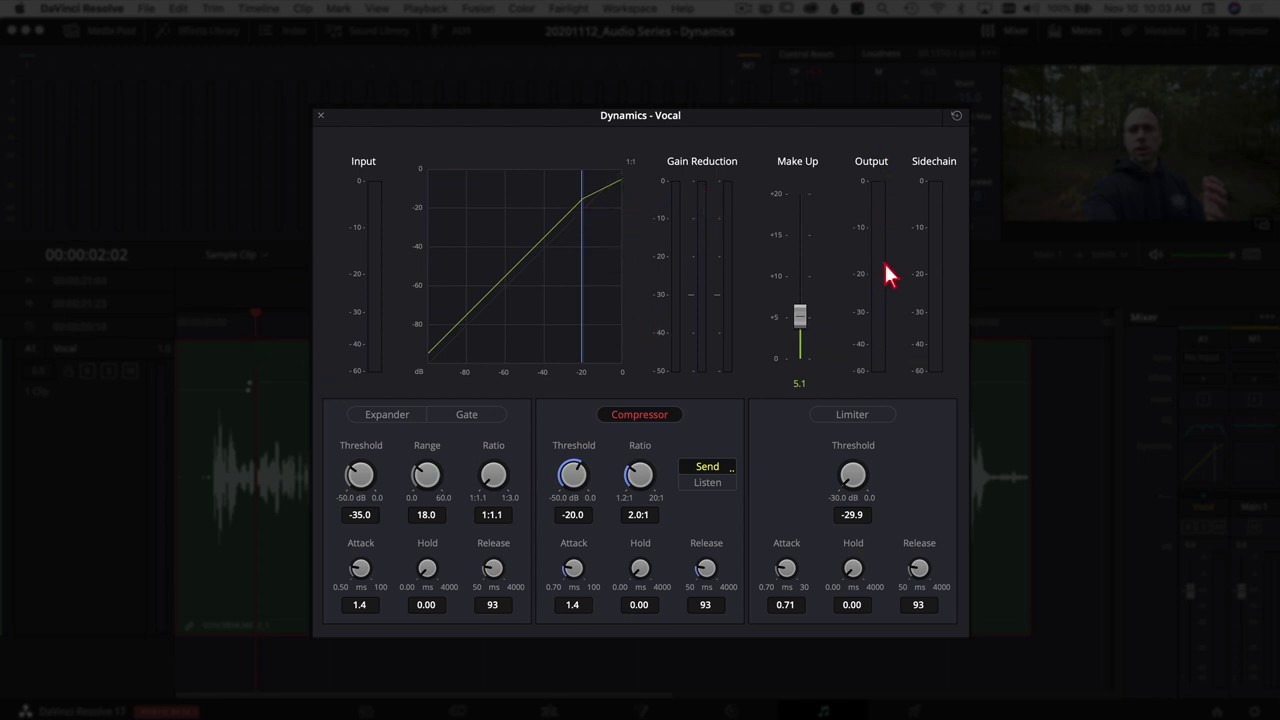
key(space)
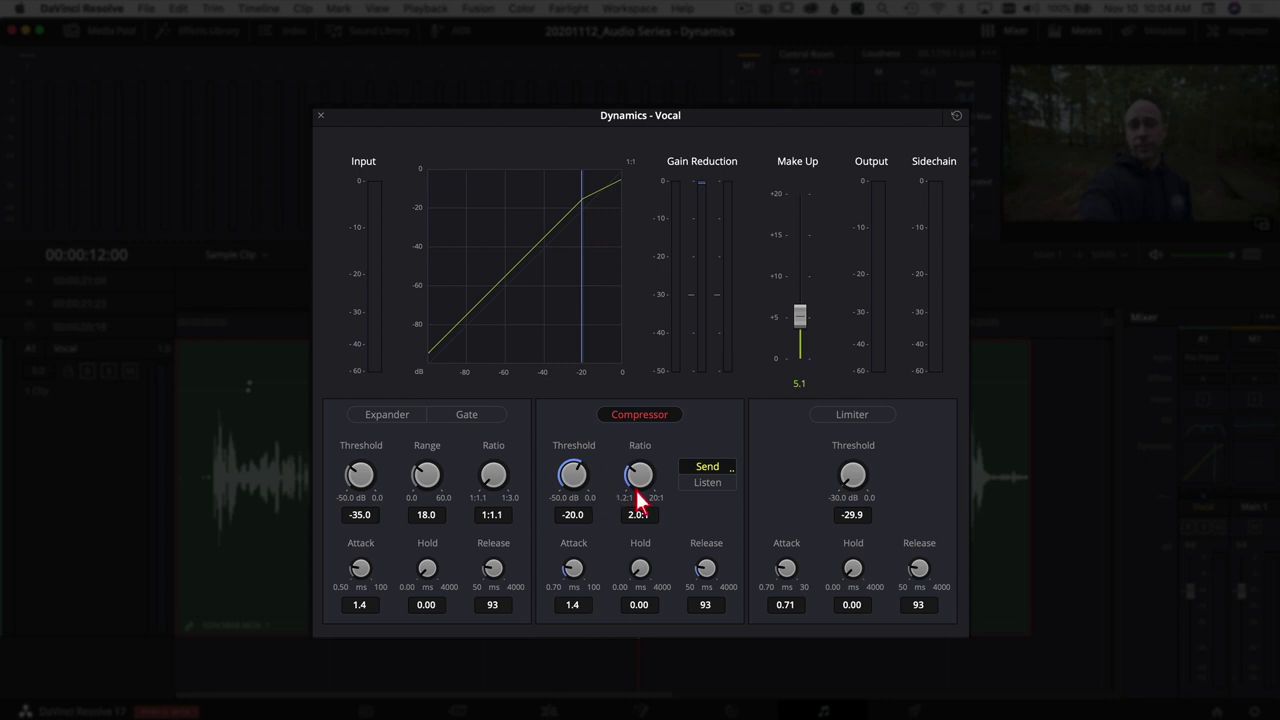
Try a 20:1 compressor ratio with the threshold lowered to -26.7 dB while playing the clip from near its start
drag(640, 475, 805, 478)
click(188, 320)
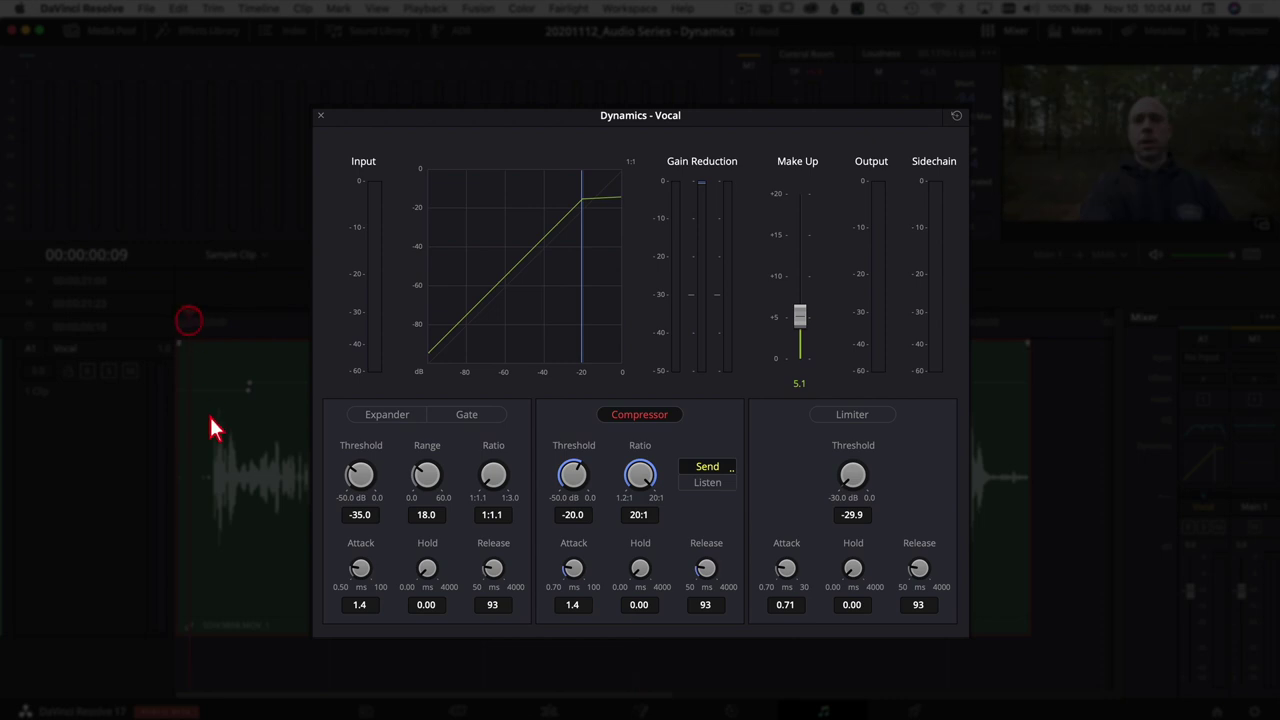
key(space)
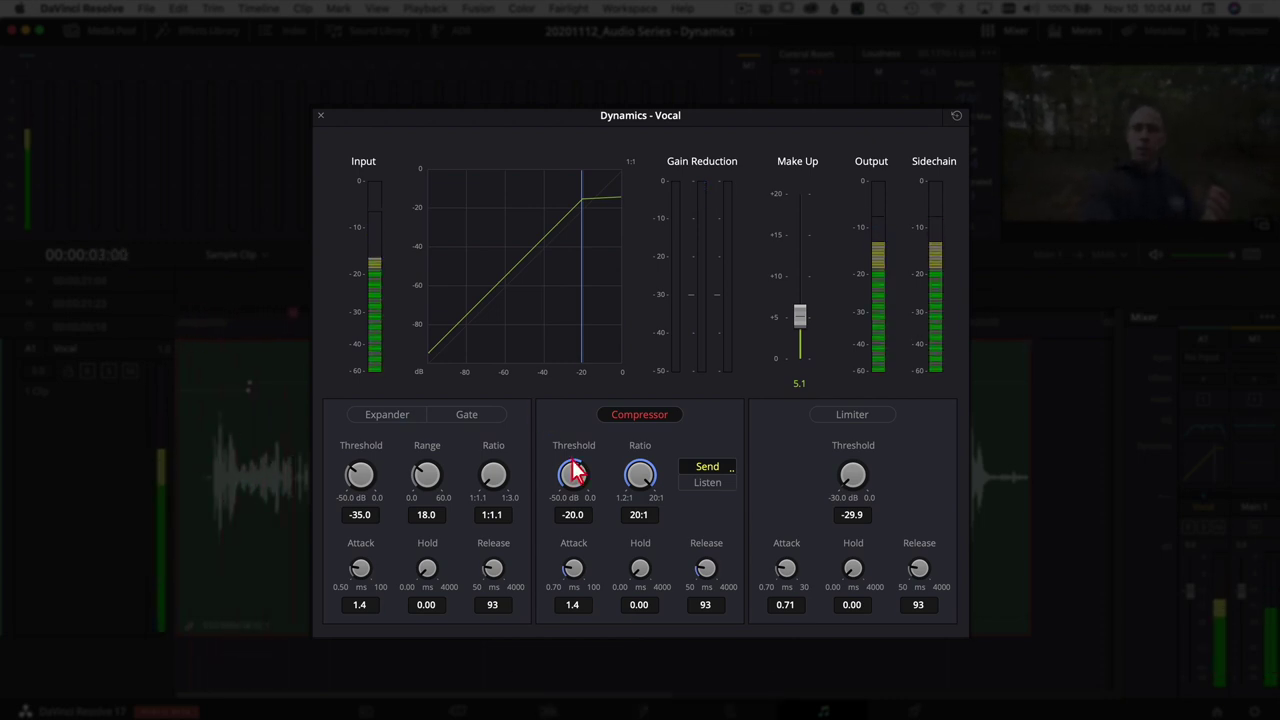
drag(575, 476, 557, 489)
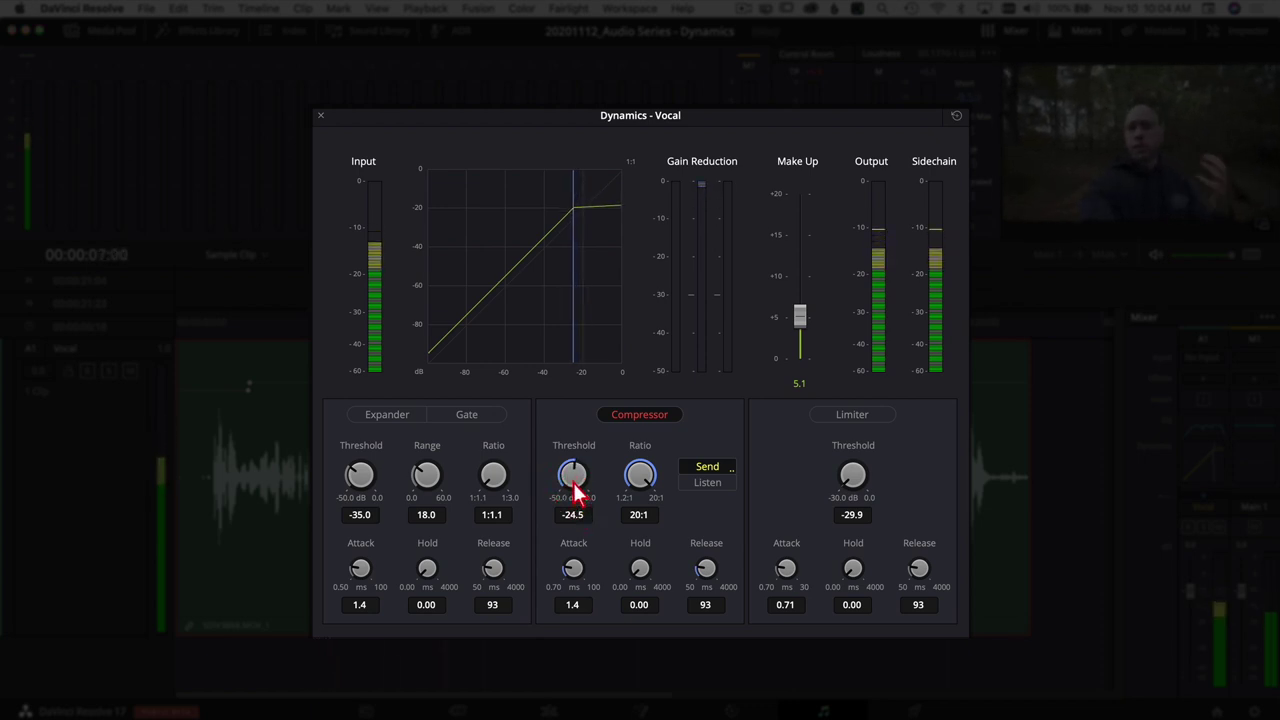
drag(574, 489, 573, 494)
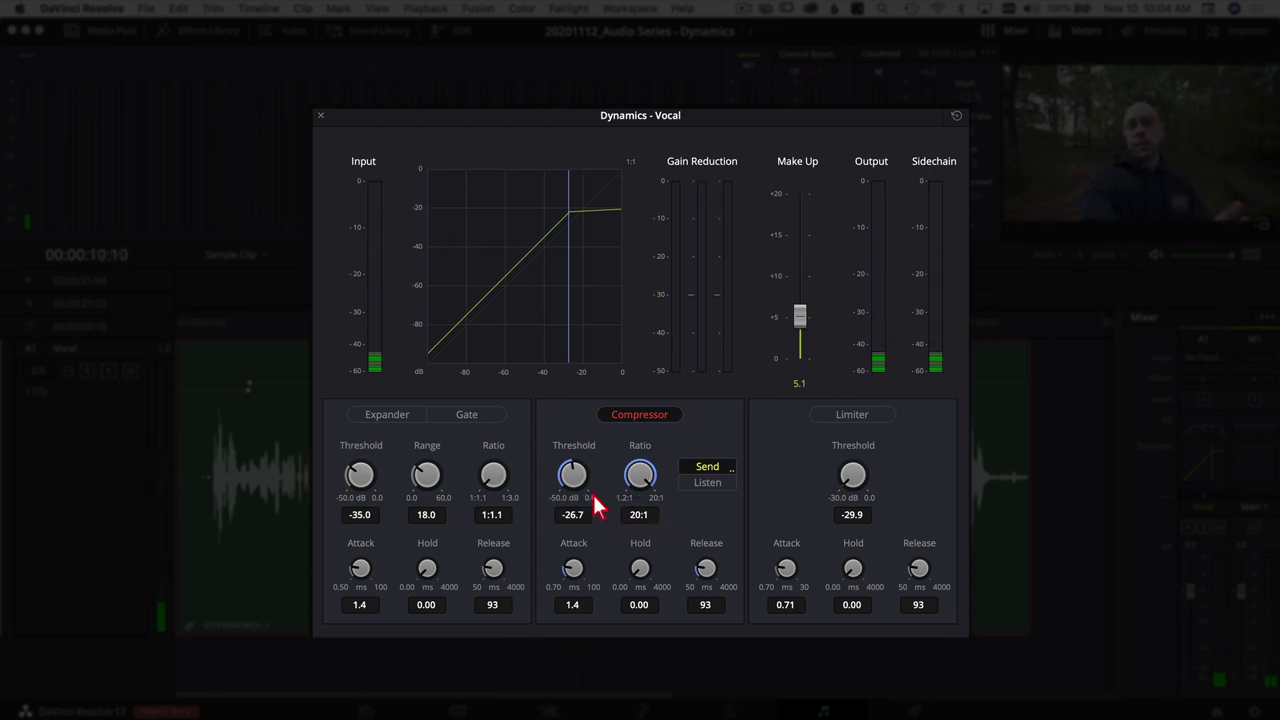
Set the compressor to a -20.3 dB threshold and 2.4:1 ratio with a make-up gain of 5.2, auditioning the clip
drag(574, 475, 672, 530)
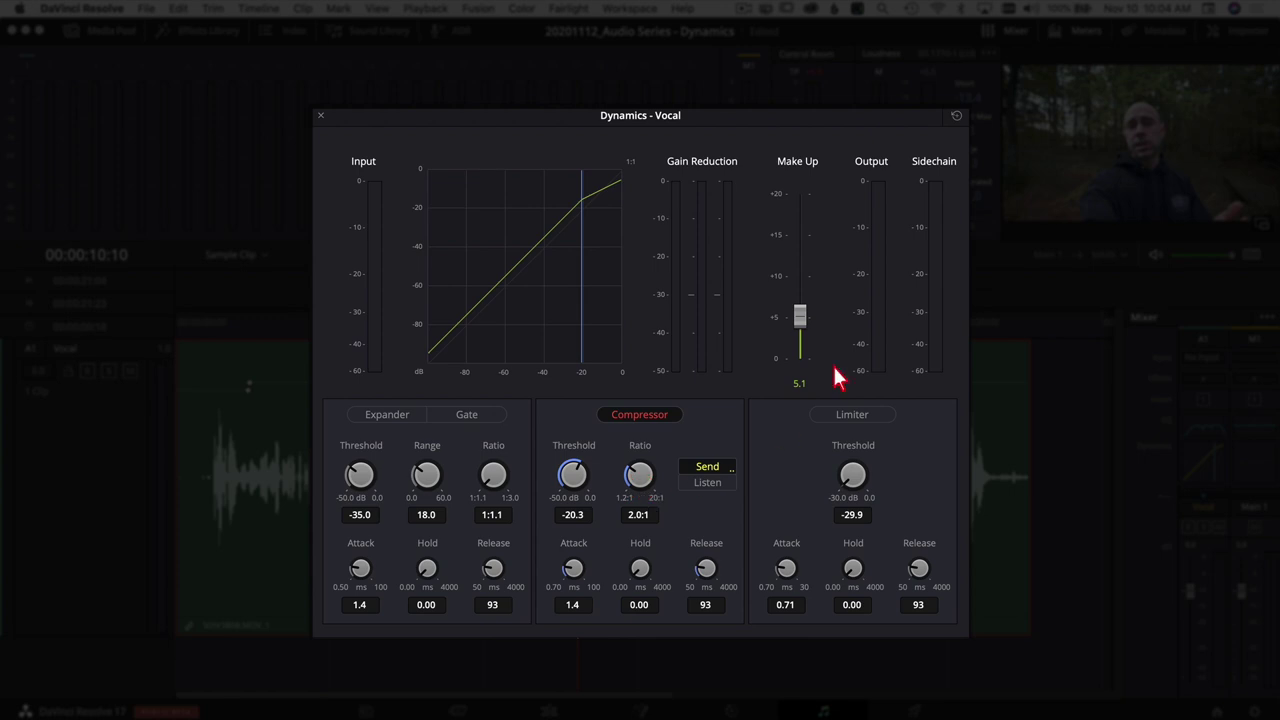
key(Home)
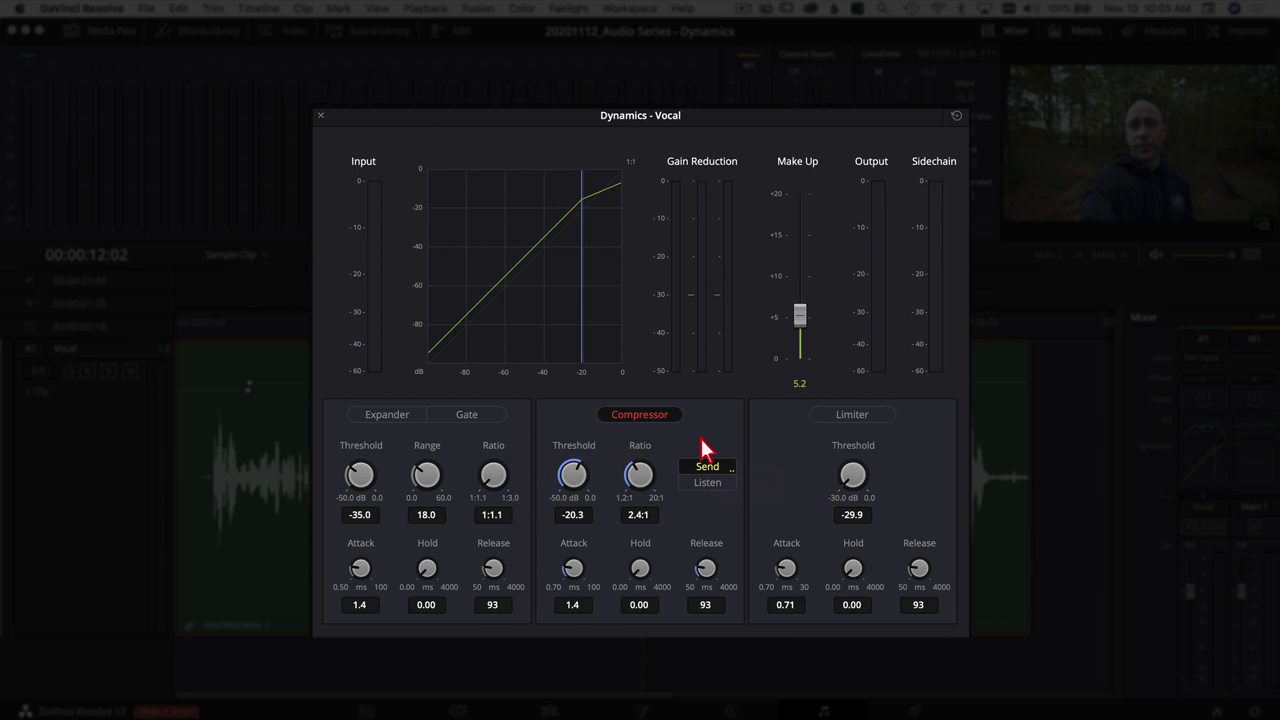
click(700, 452)
Switch back and forth between the gate and the expander to compare them, ending with both off
click(460, 415)
click(386, 416)
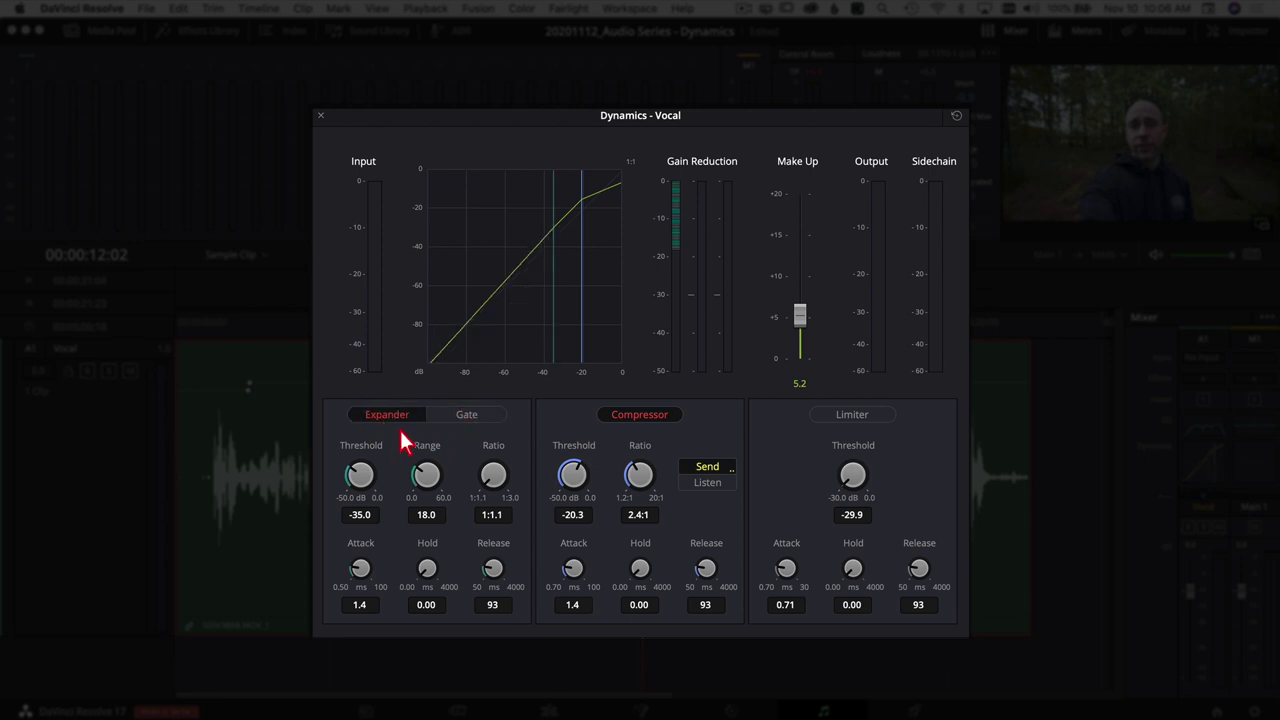
click(455, 418)
click(408, 418)
click(450, 416)
click(391, 415)
click(391, 418)
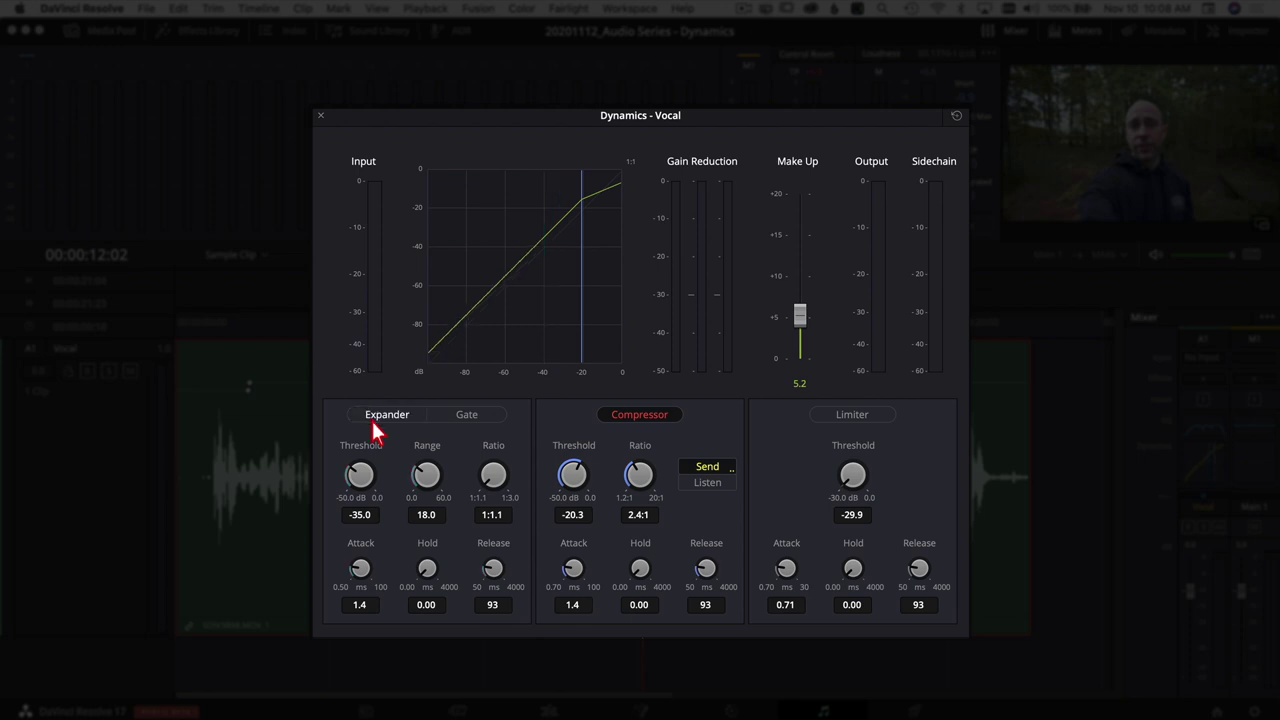
Enable the expander, sweep its threshold down to -50.0 dB and back up to -35.1 dB, and switch the expander off
click(400, 418)
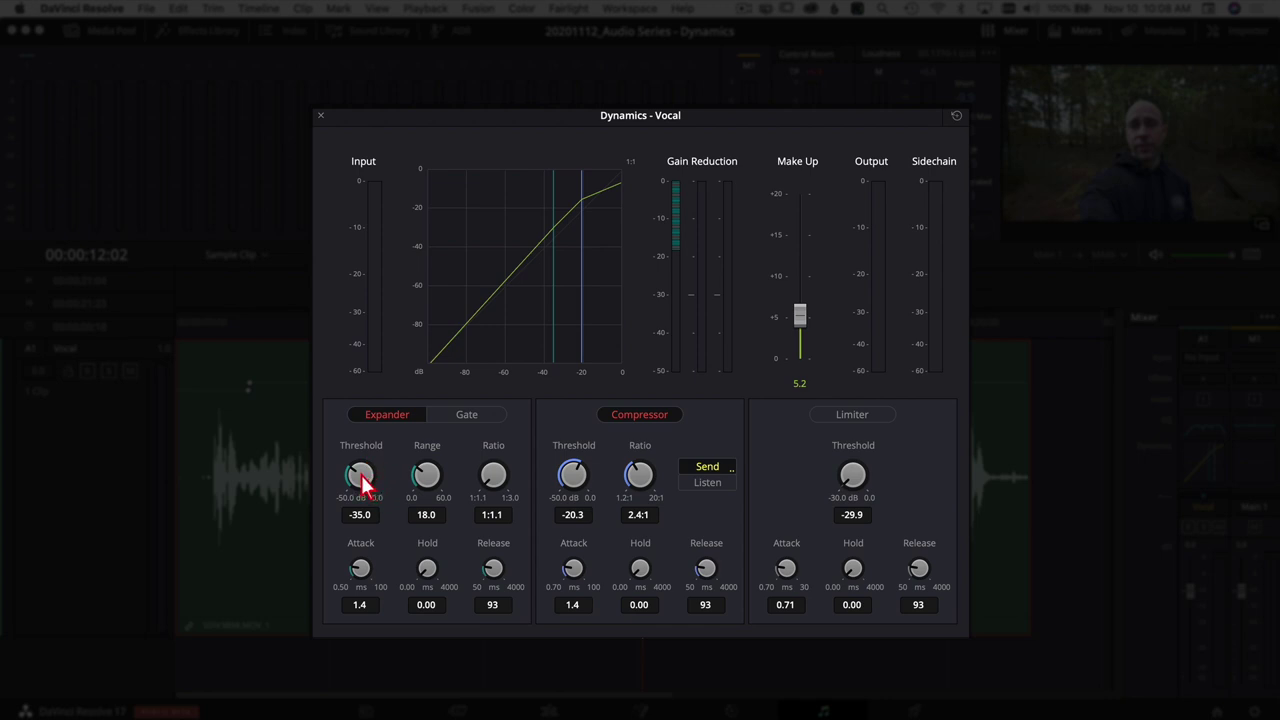
drag(361, 475, 194, 484)
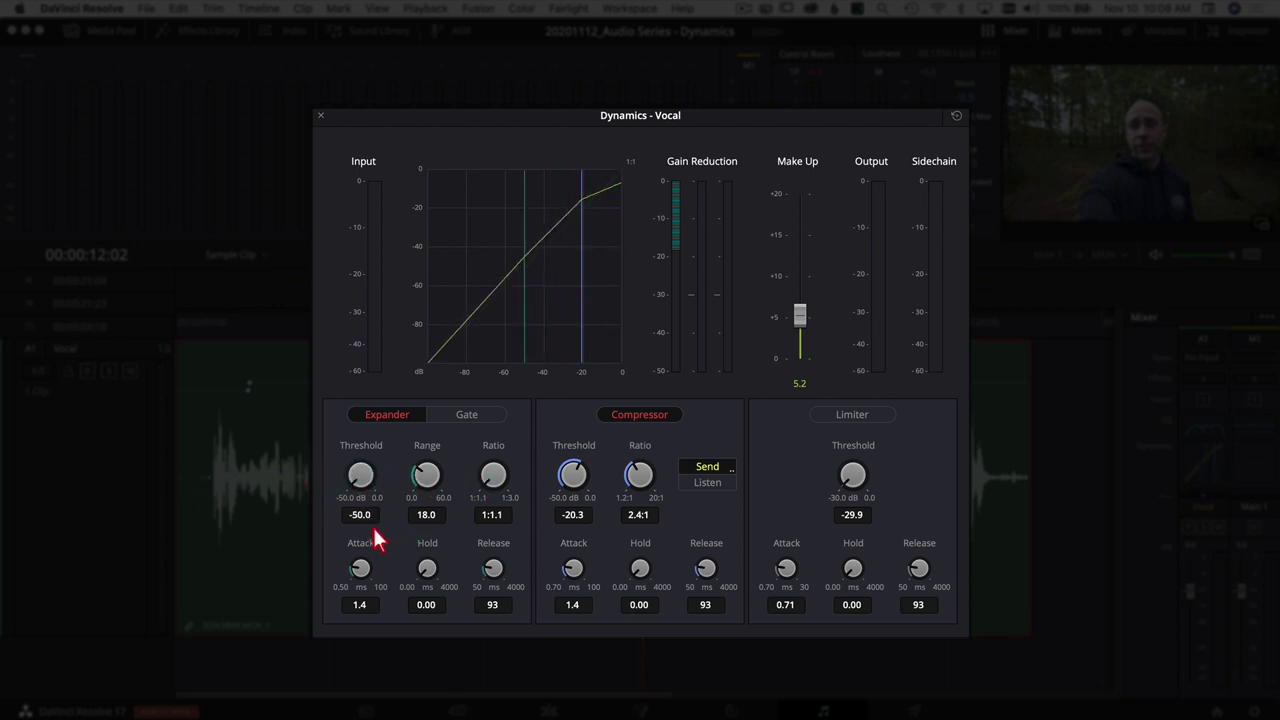
scroll(363, 477, up, 5)
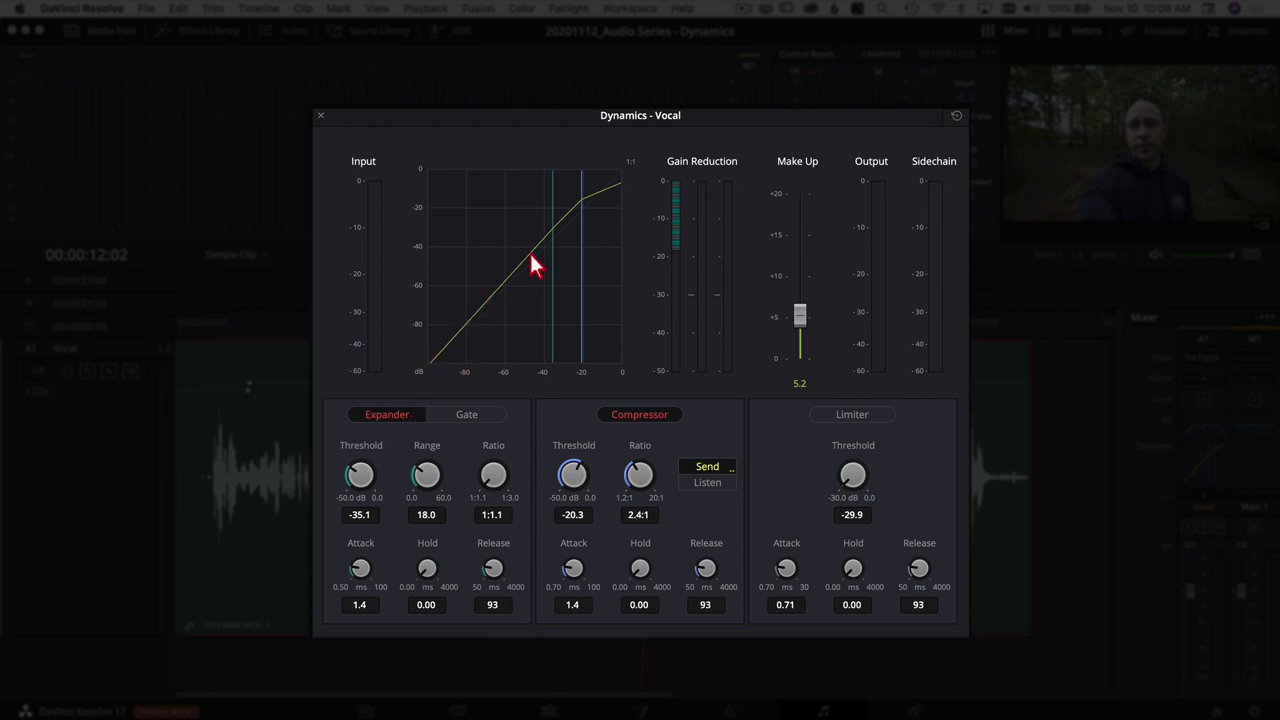
click(376, 416)
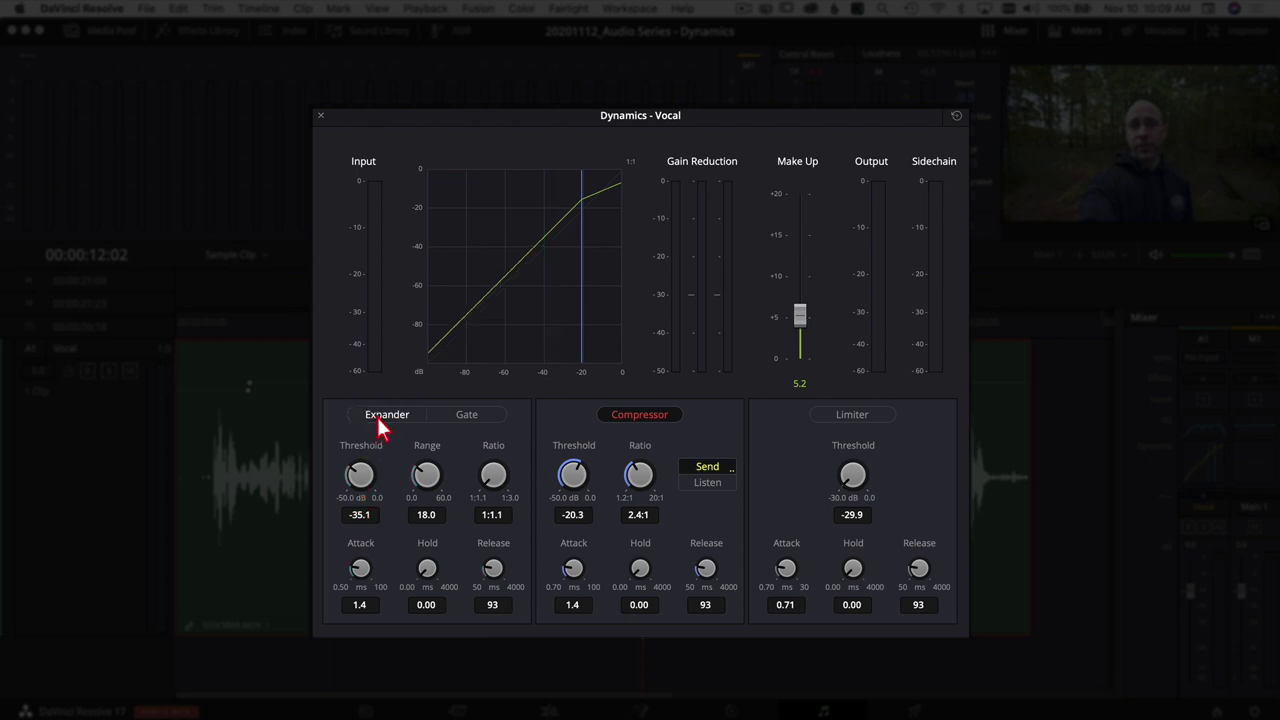
Enable the expander, try a range of 23.4 and a ratio of 1:1.5, restore 18.0 and 1:1.1, and switch the expander off
click(378, 416)
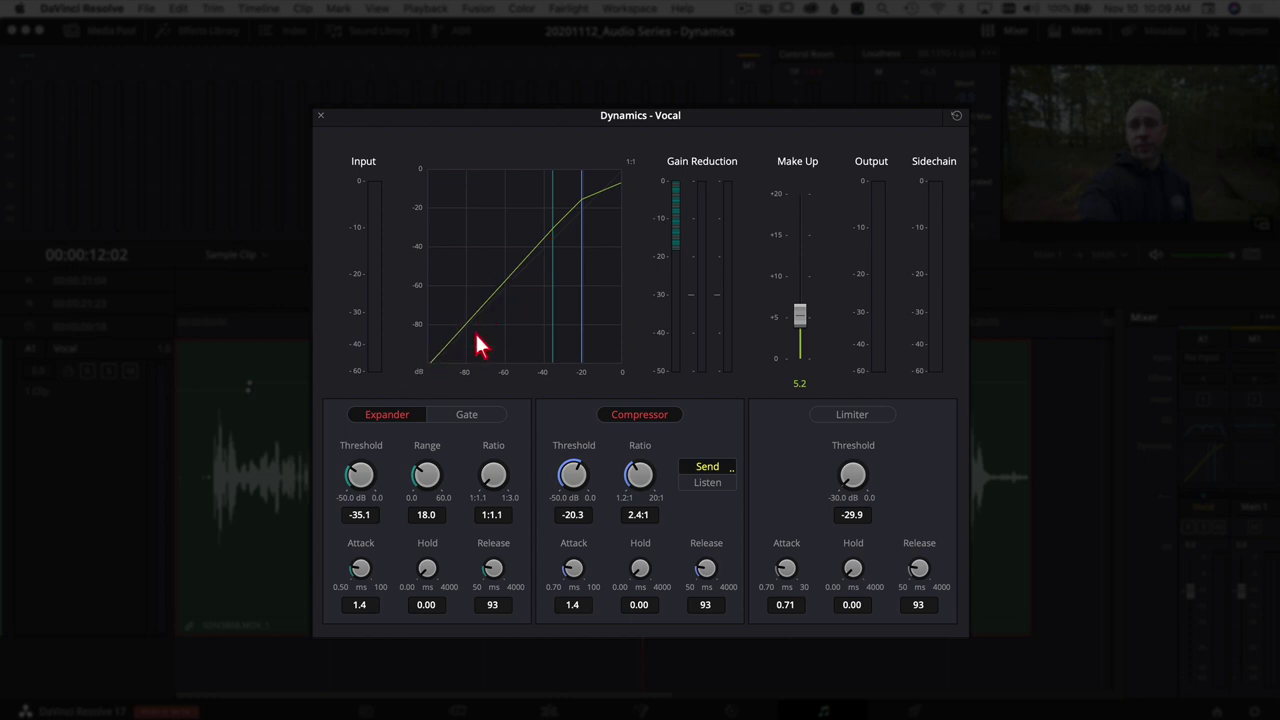
drag(424, 474, 523, 486)
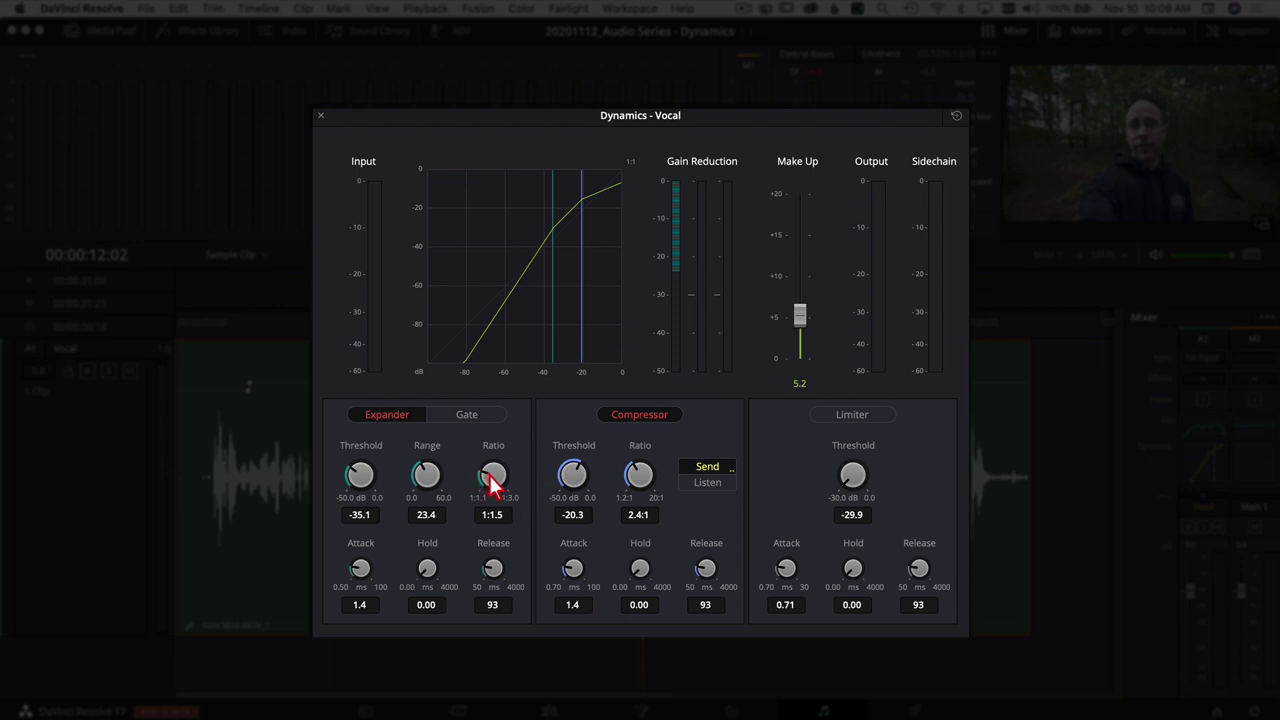
double_click(490, 475)
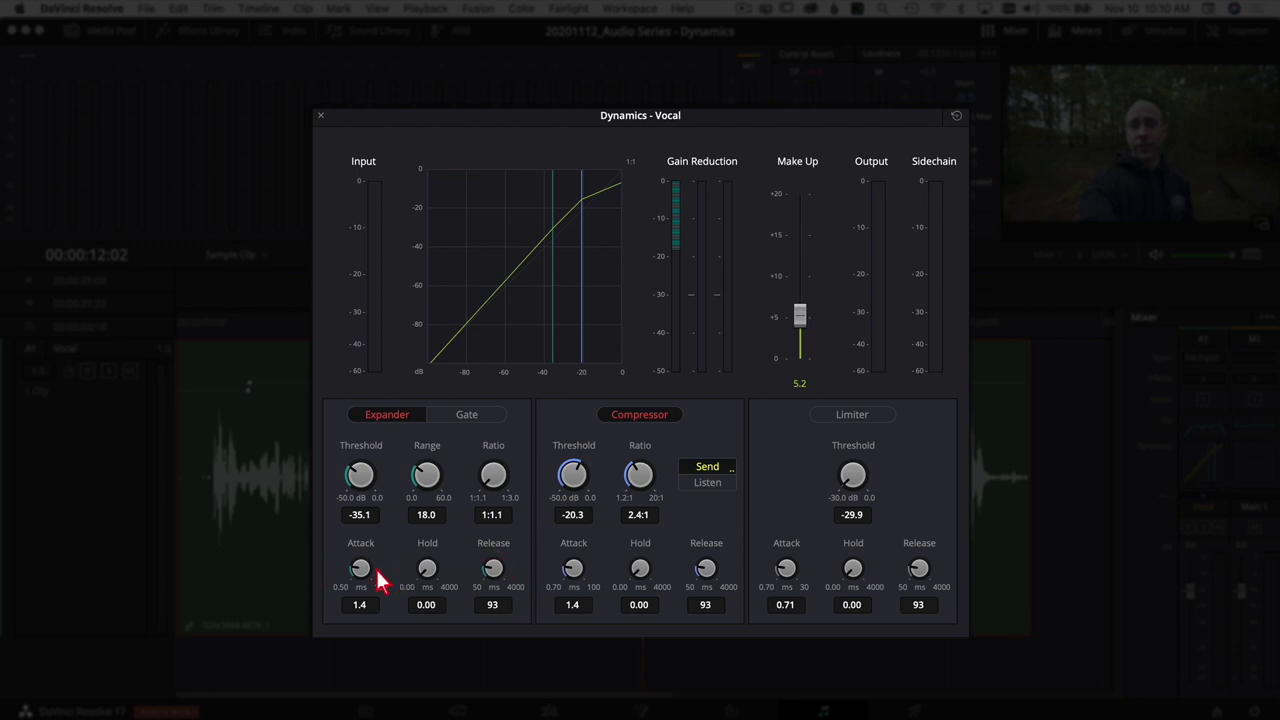
click(398, 406)
Enable the gate, sweep its range up to 57.0 and down to 12.6, and settle on a range of 15.0
click(470, 416)
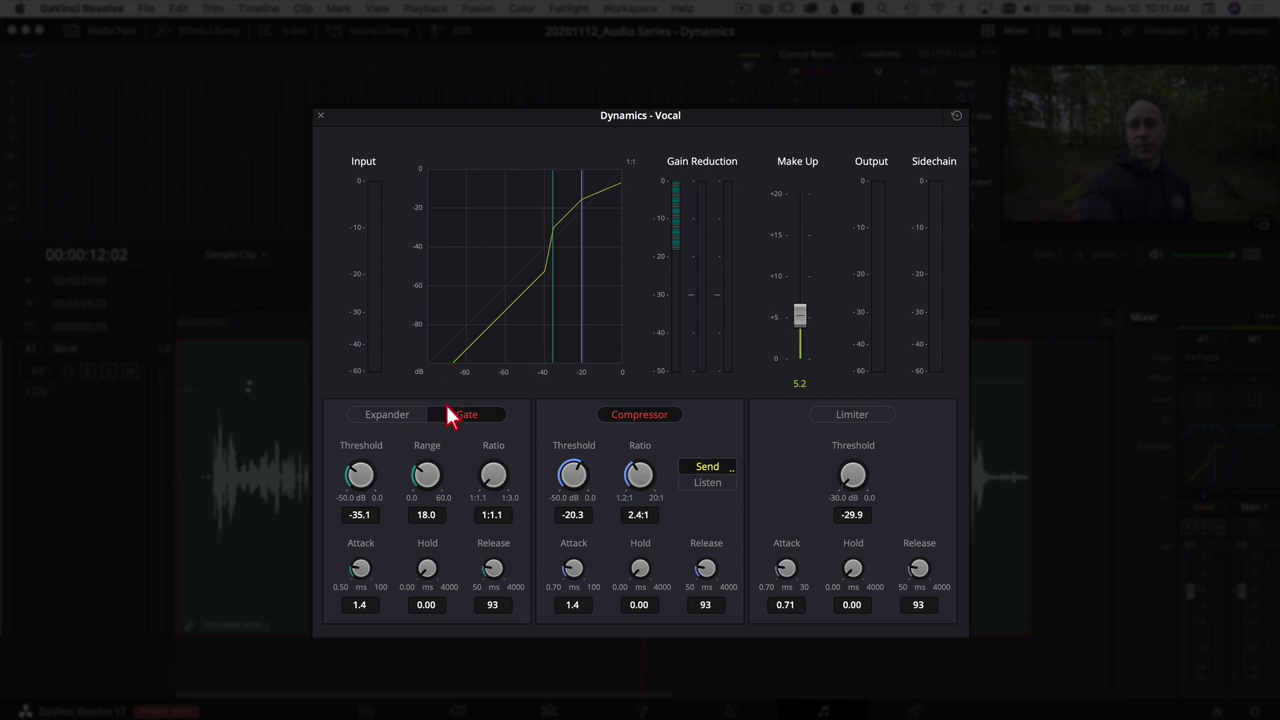
drag(429, 476, 488, 484)
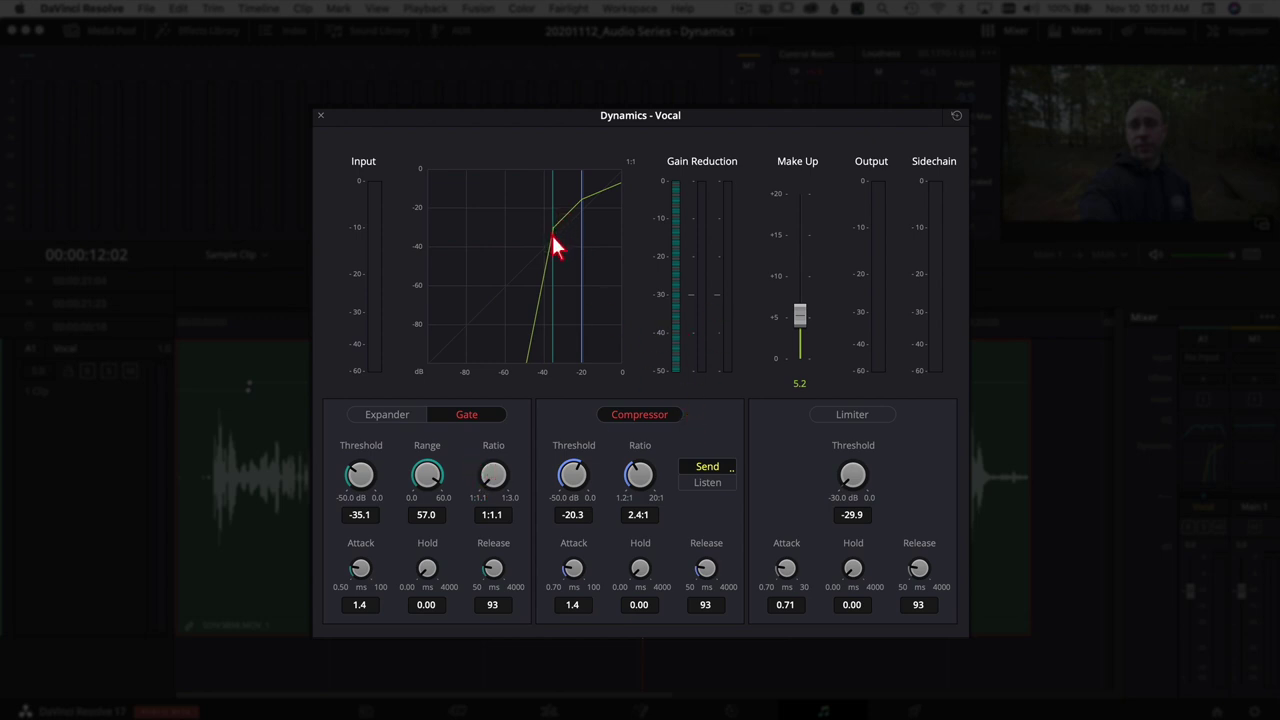
drag(433, 476, 407, 497)
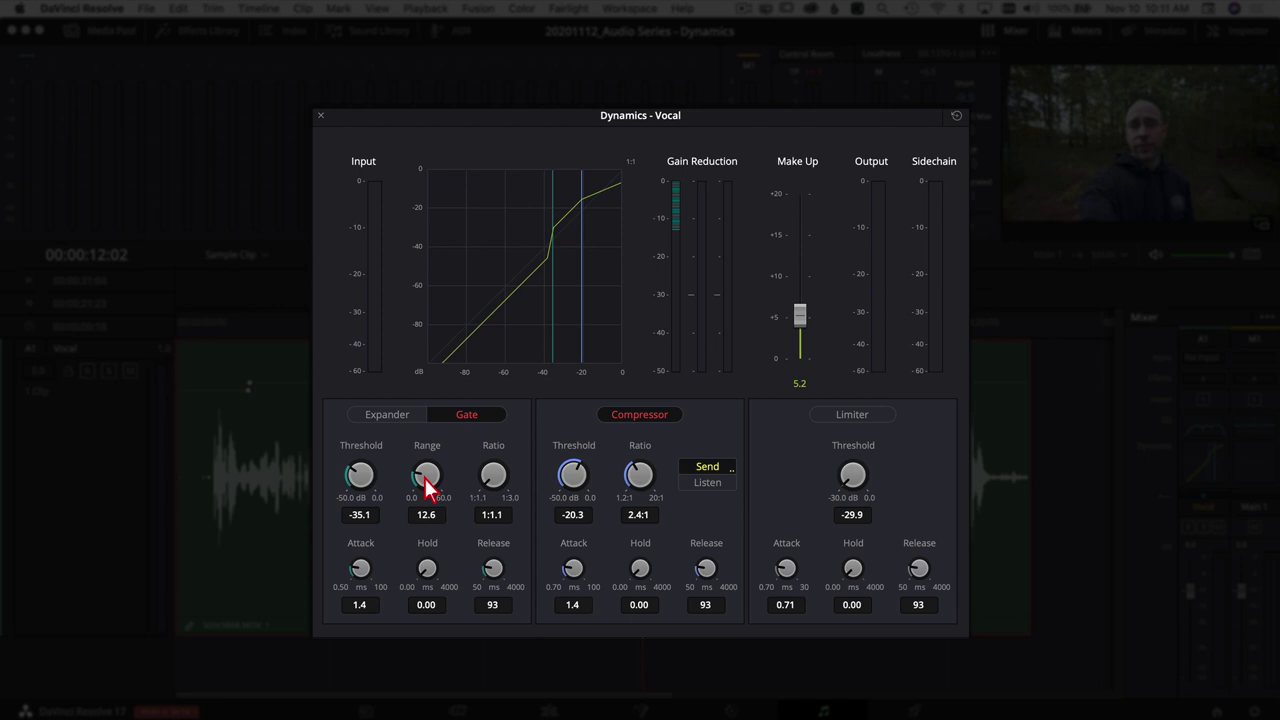
drag(424, 478, 433, 476)
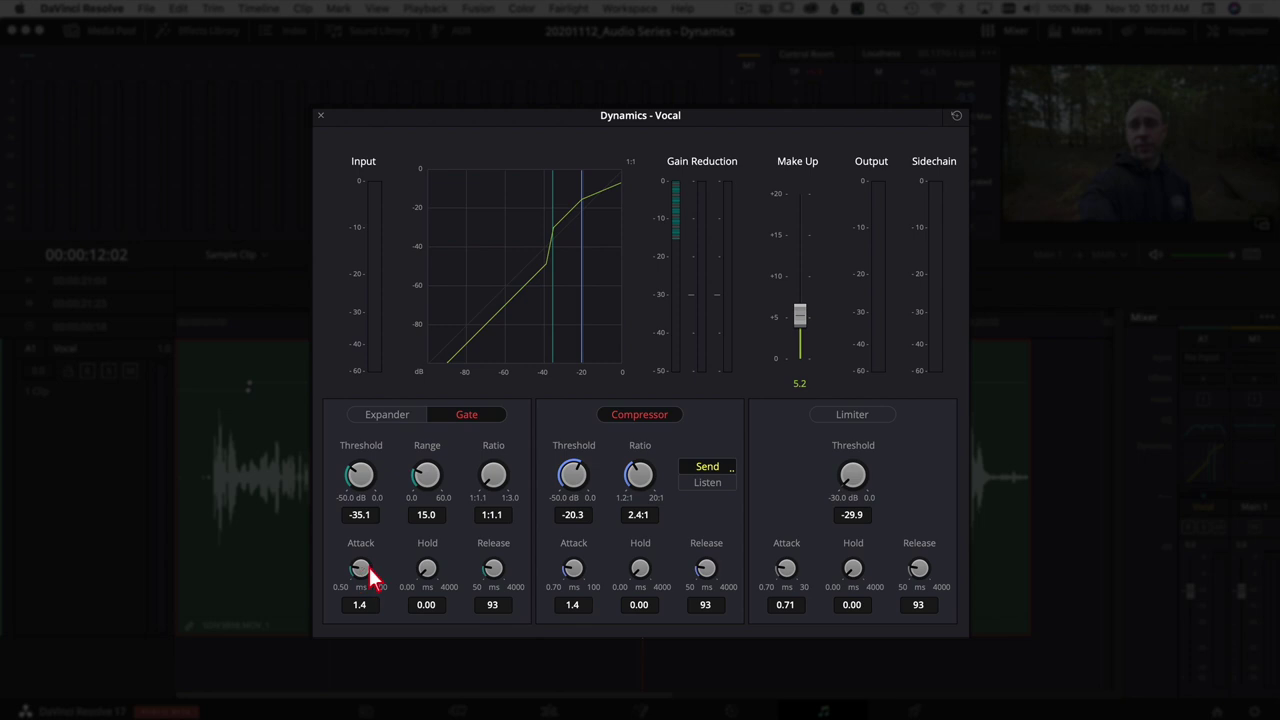
Set the gate's hold to 500 ms, release to 700 ms, threshold to -35.0 dB and range to 17.4
drag(428, 569, 466, 569)
mouse_move(497, 578)
mouse_down()
mouse_move(519, 577)
mouse_move(505, 572)
mouse_up()
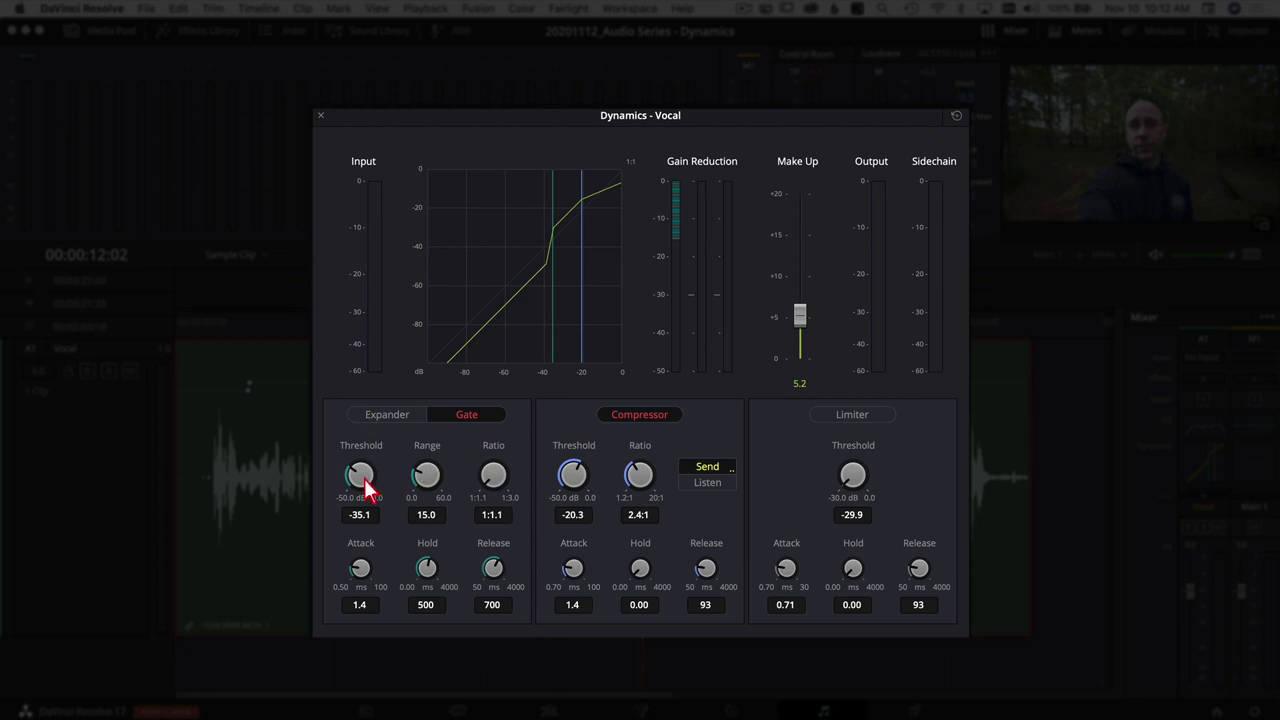
drag(364, 479, 424, 484)
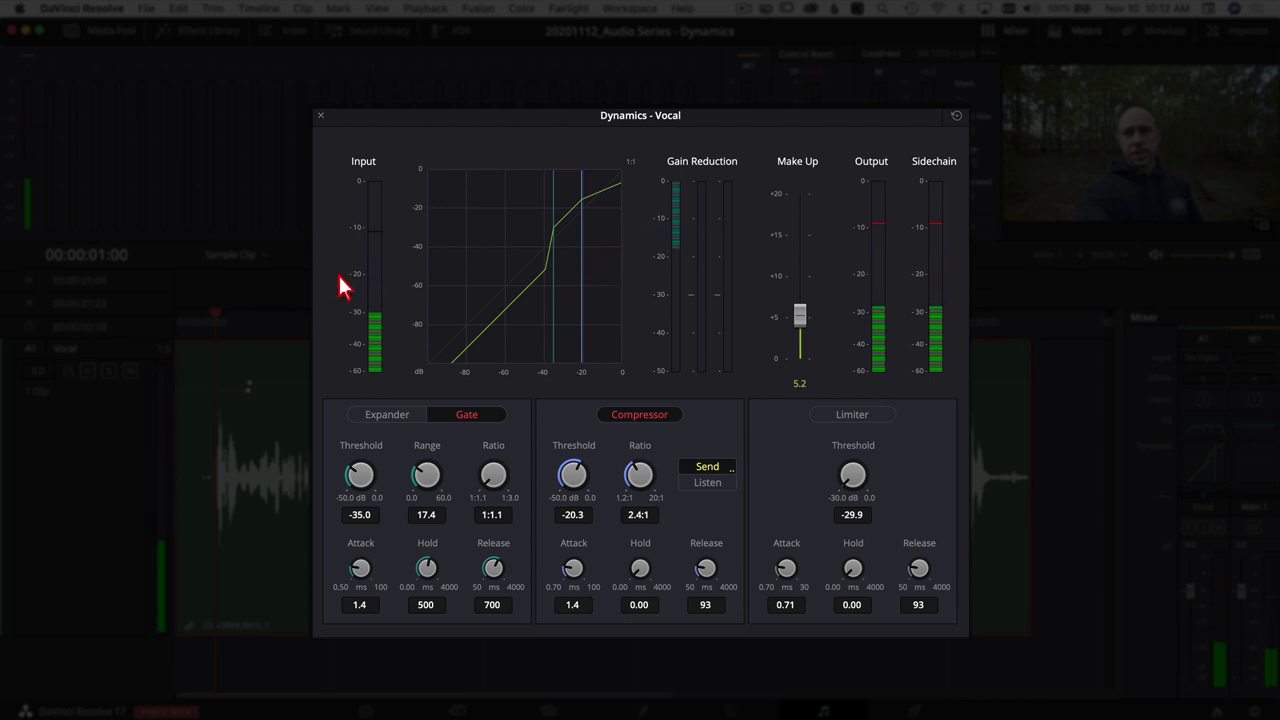
Play the clip from its start with the gate off and on to compare the sound, and stop playback after the clip's end
click(97, 319)
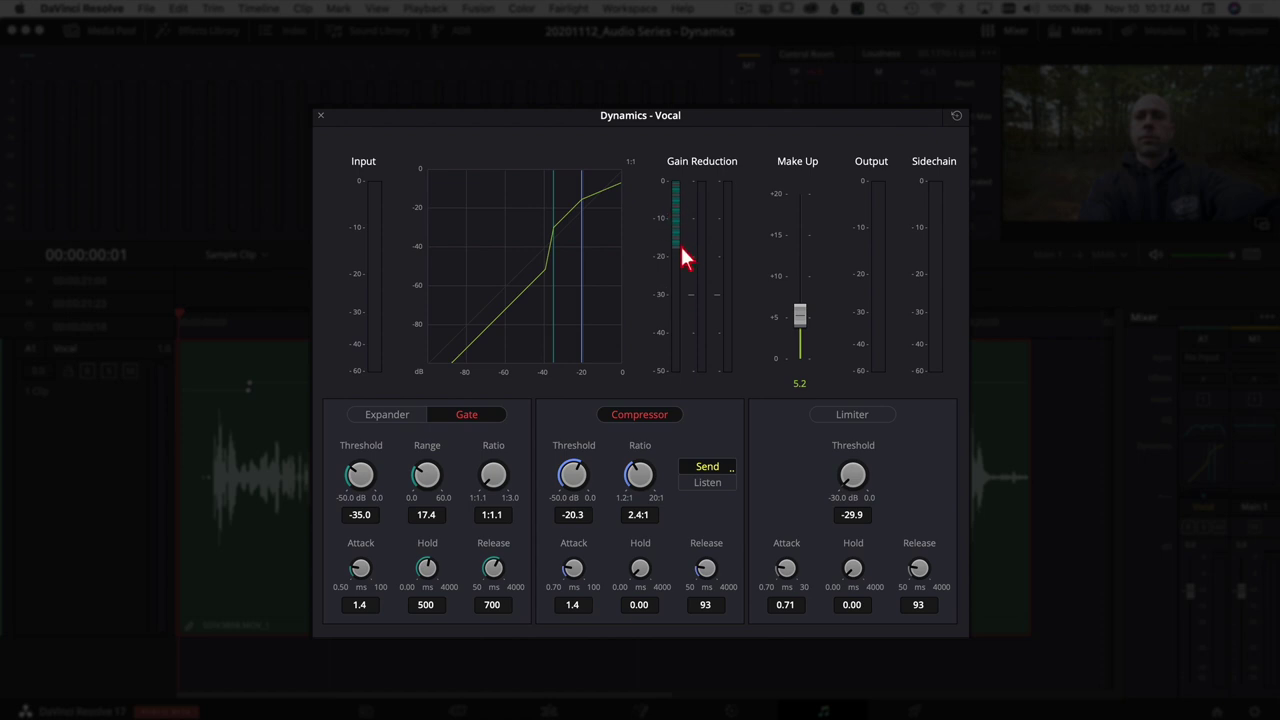
click(466, 418)
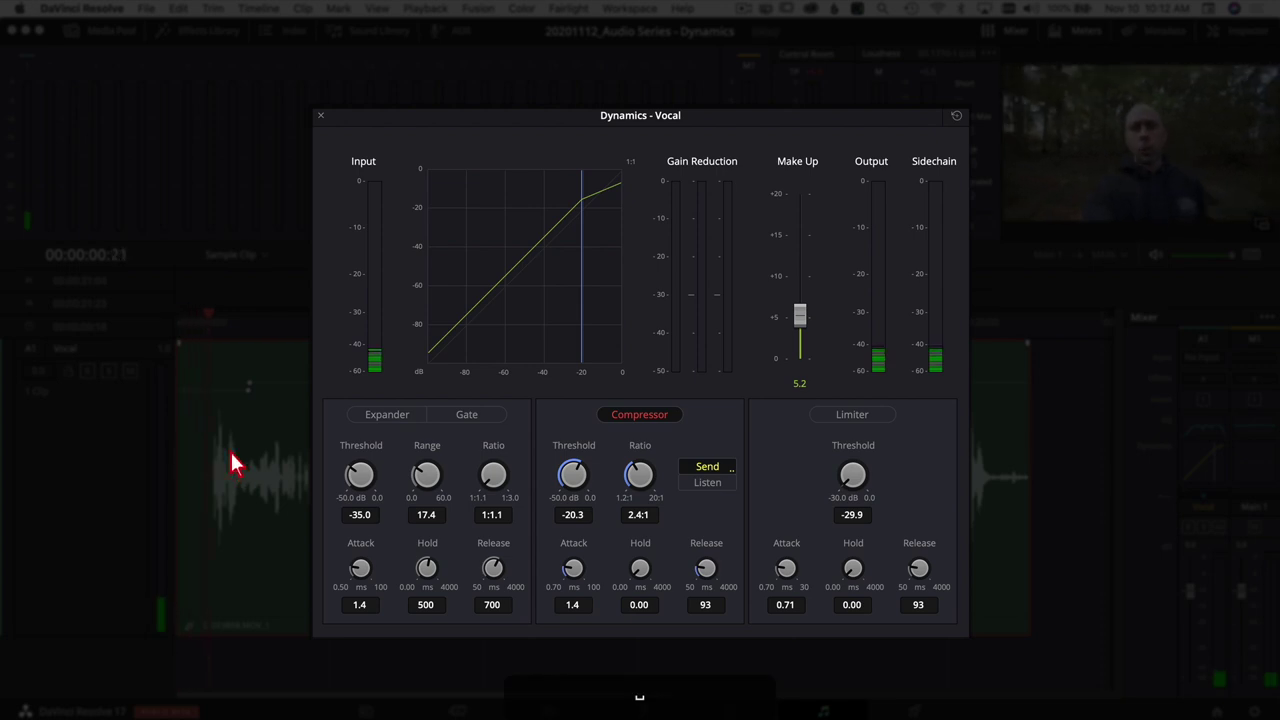
click(466, 416)
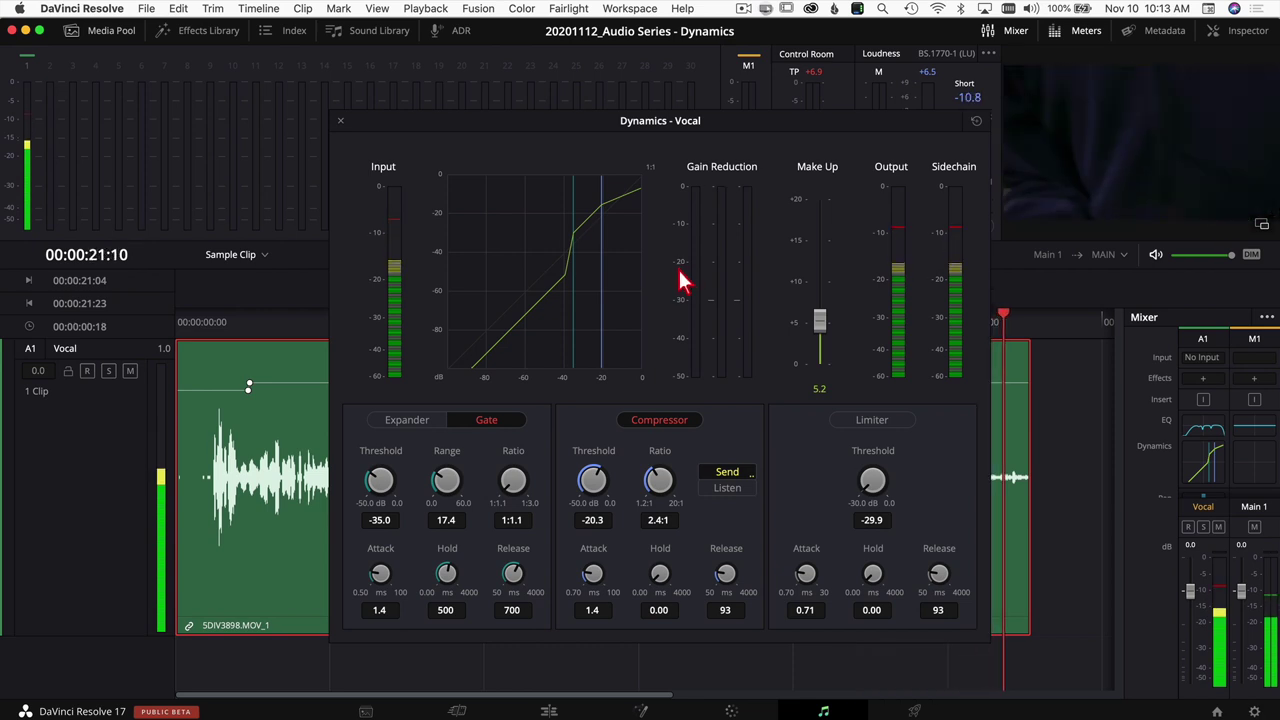
key(space)
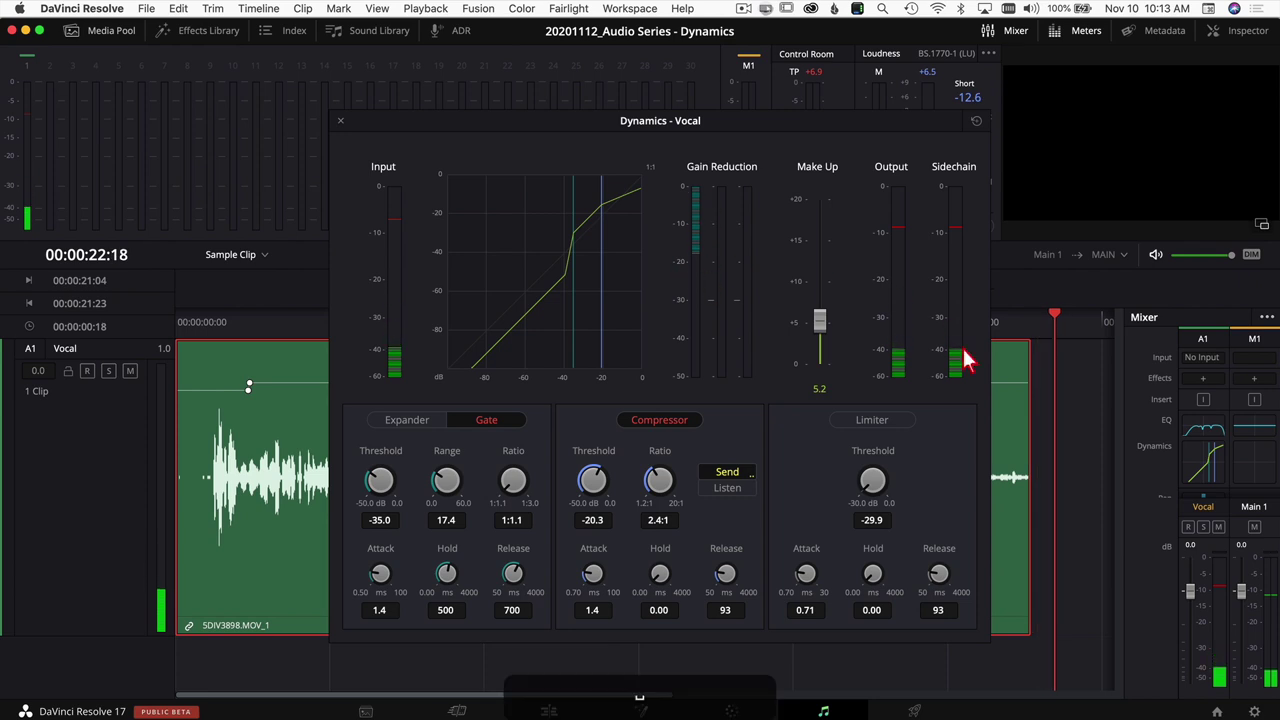
Raise the gate's range to 20.4 and its threshold to -32.5 dB
drag(877, 124, 839, 101)
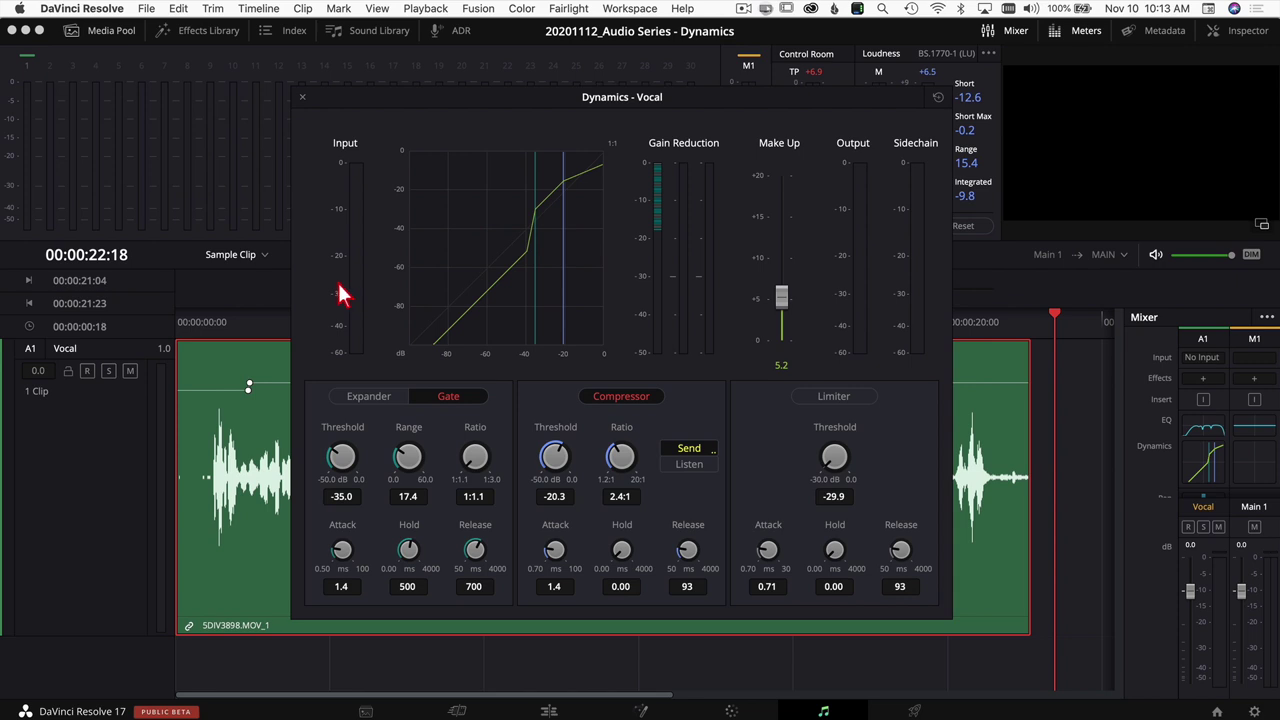
scroll(408, 462, up, 3)
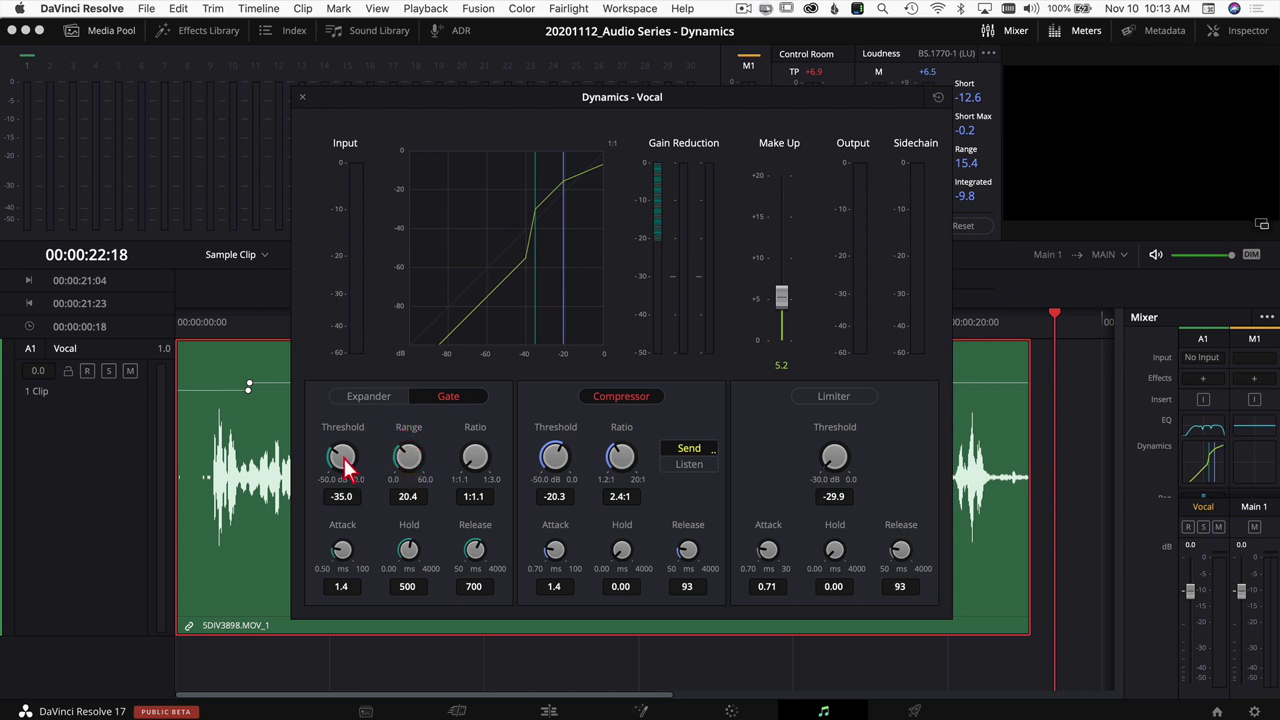
drag(344, 462, 363, 457)
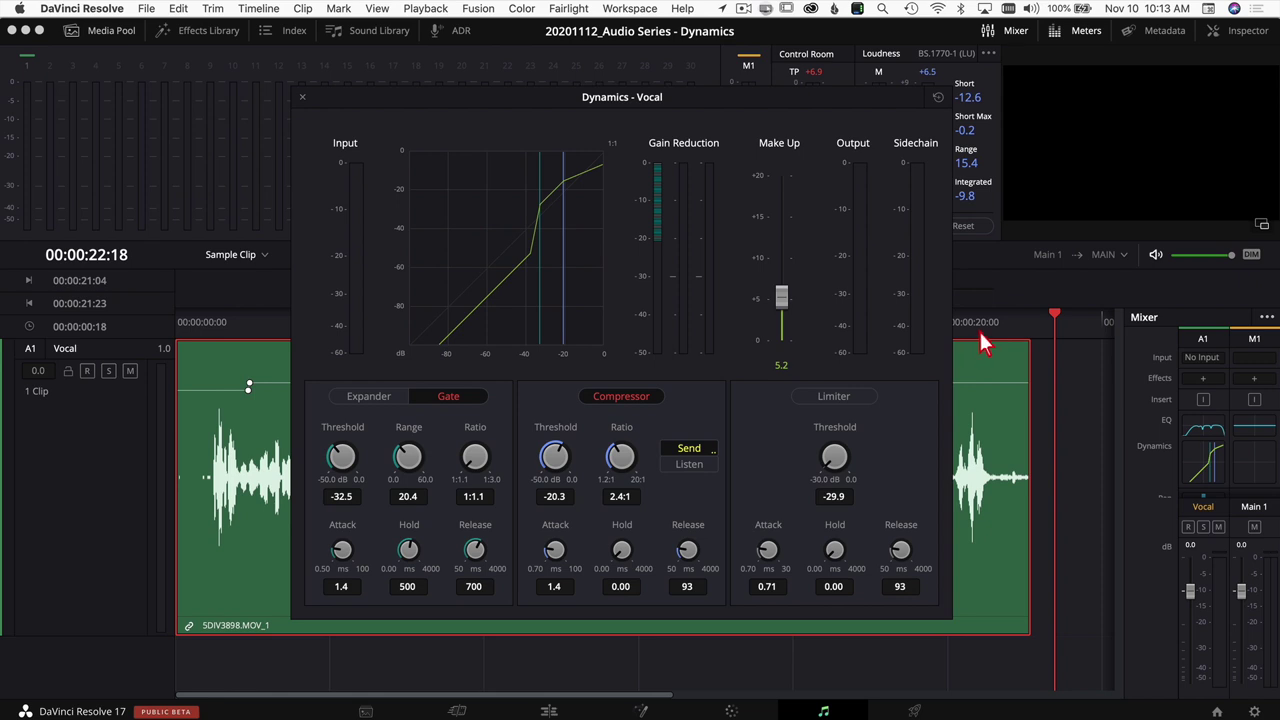
Select the quiet tail from 00:00:21:00 to 00:00:22:03 and loop it, switching the gate off and back on to compare
drag(820, 94, 720, 565)
click(534, 290)
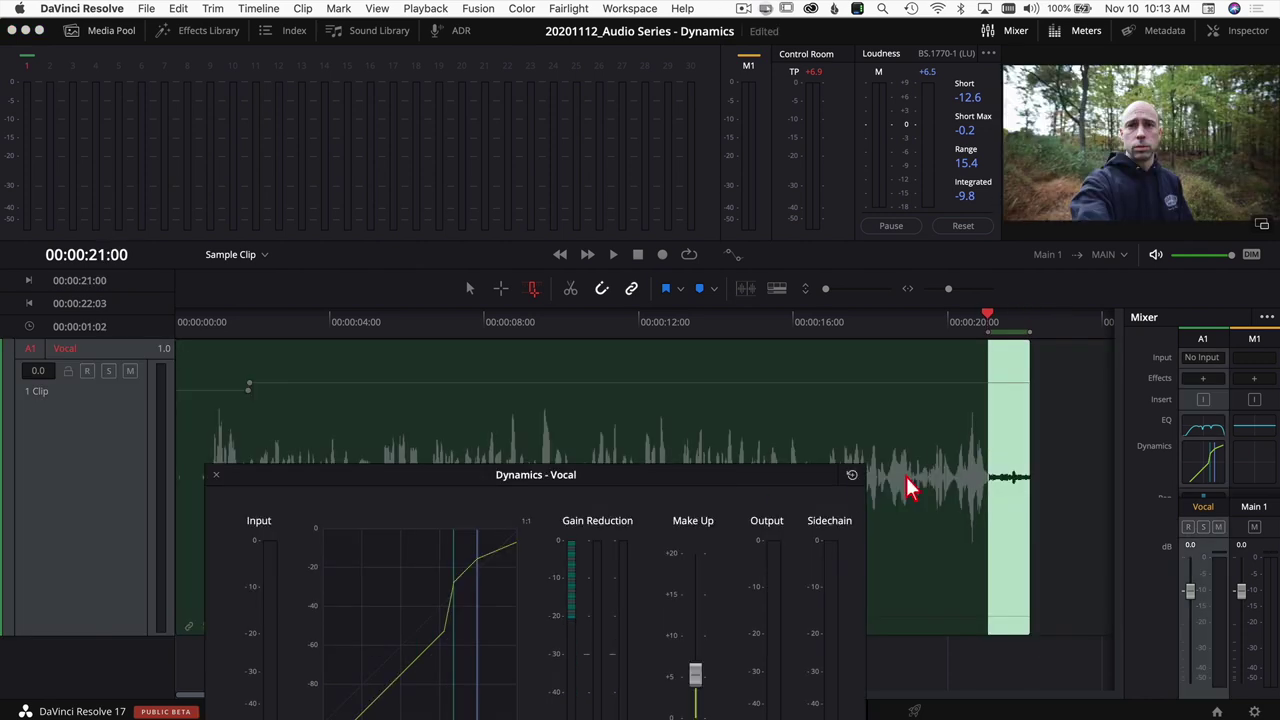
drag(654, 480, 645, 140)
key(alt)
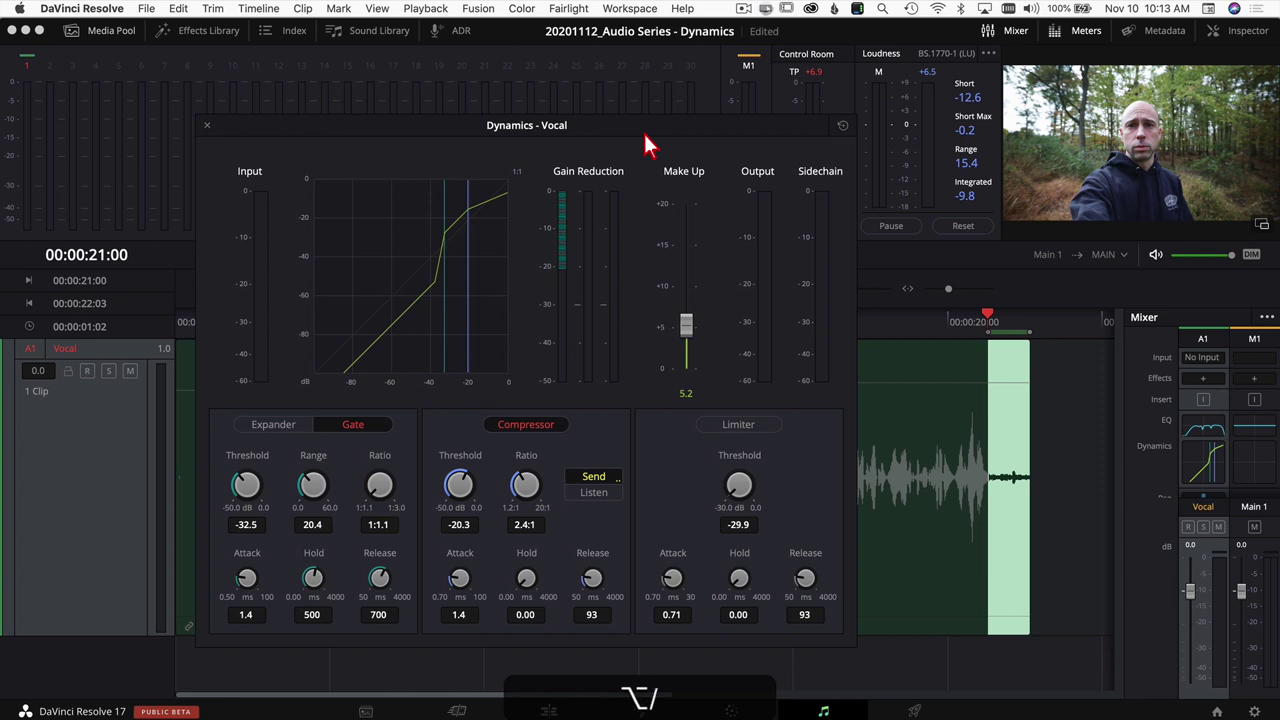
click(352, 429)
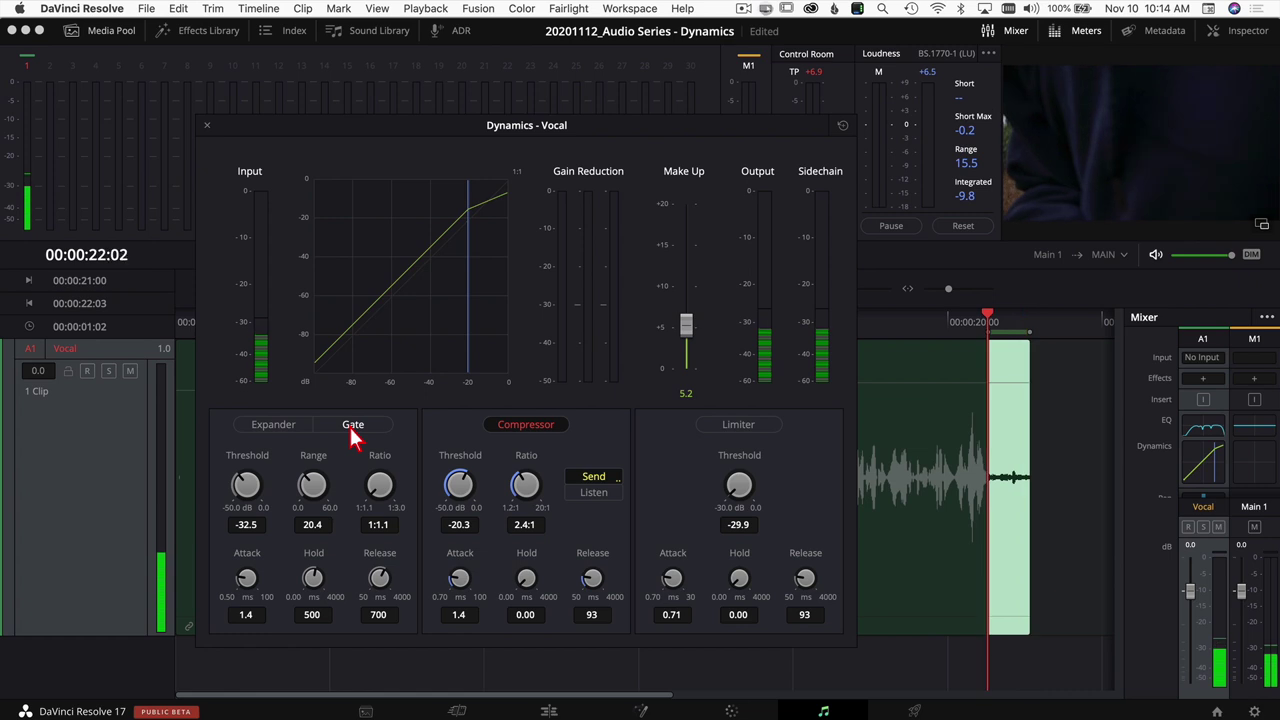
click(351, 425)
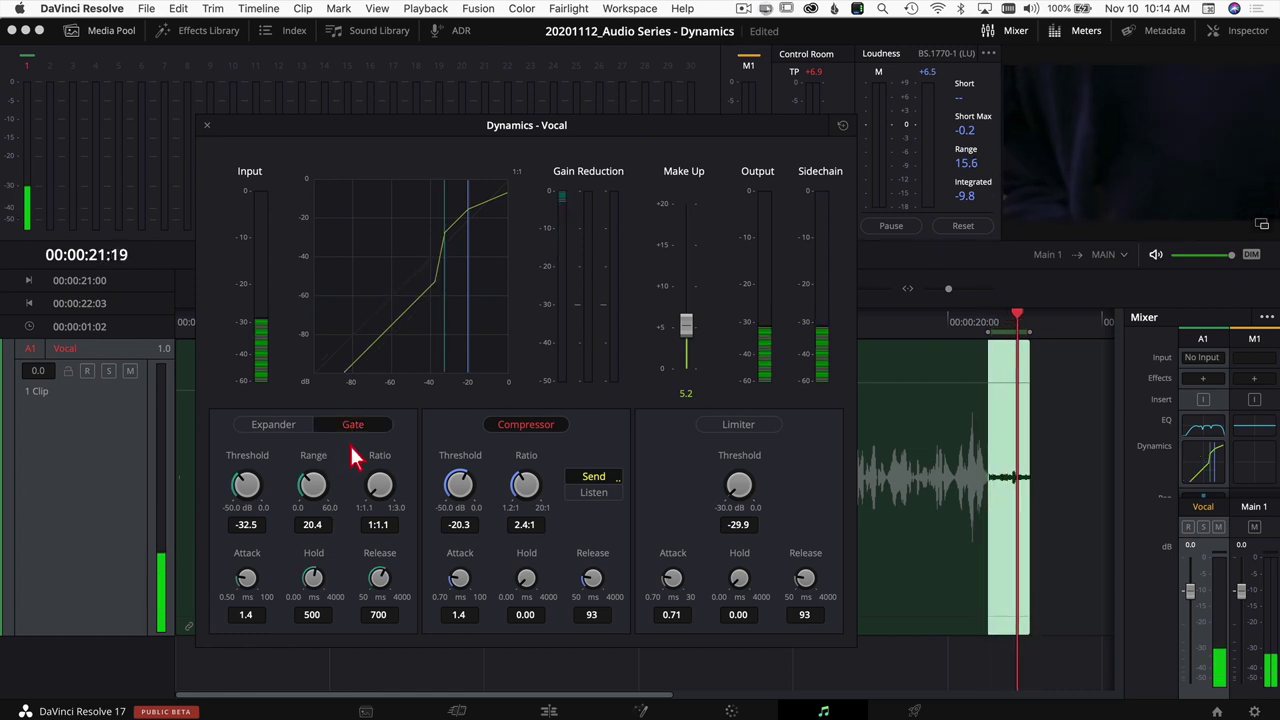
Set the gate's threshold to -29.0 dB and range to 43.8 during looped playback, and check the result with the gate off and on
mouse_move(250, 490)
mouse_down()
mouse_move(270, 500)
mouse_move(229, 480)
mouse_move(255, 492)
mouse_up()
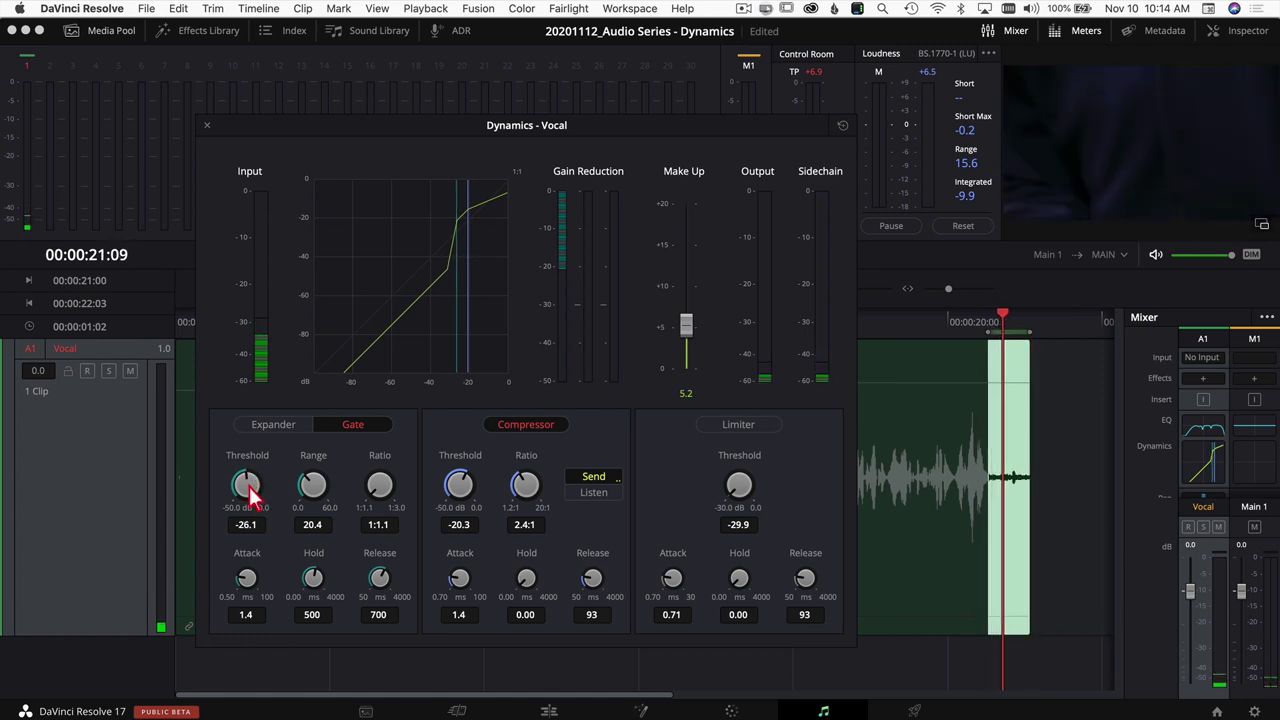
drag(246, 491, 380, 491)
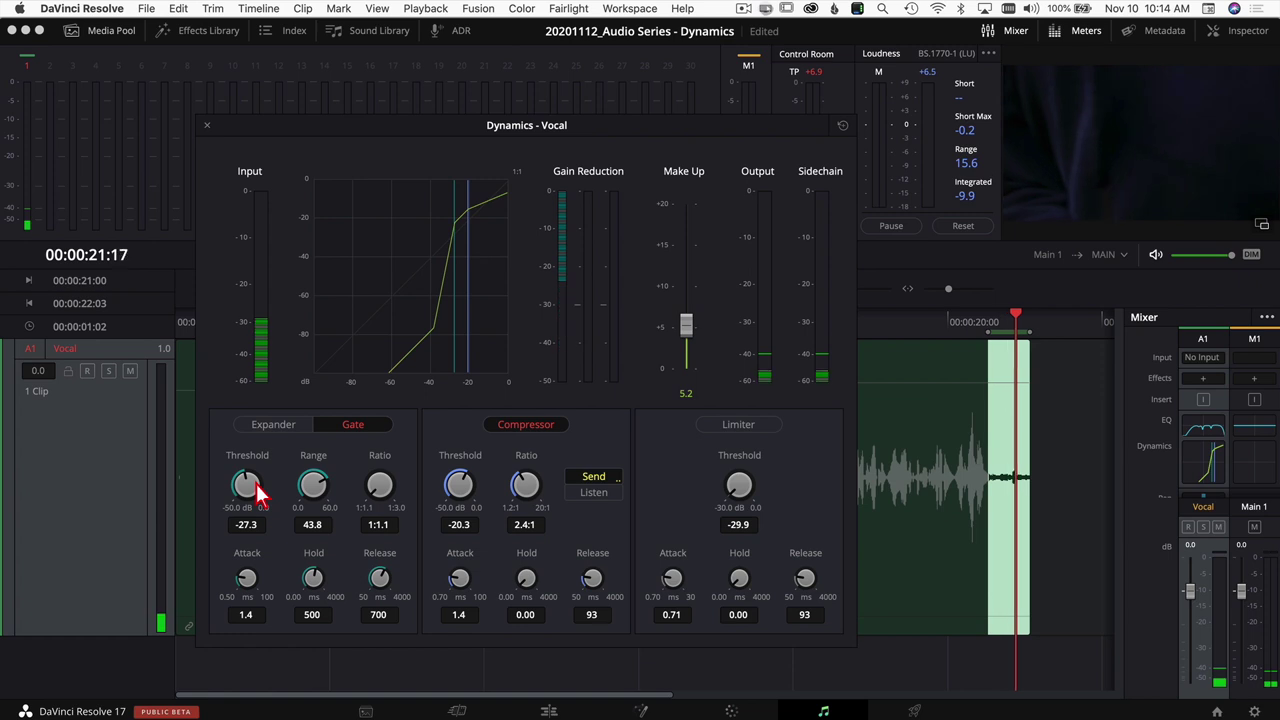
mouse_move(250, 490)
mouse_down()
mouse_move(240, 486)
mouse_move(247, 497)
mouse_up()
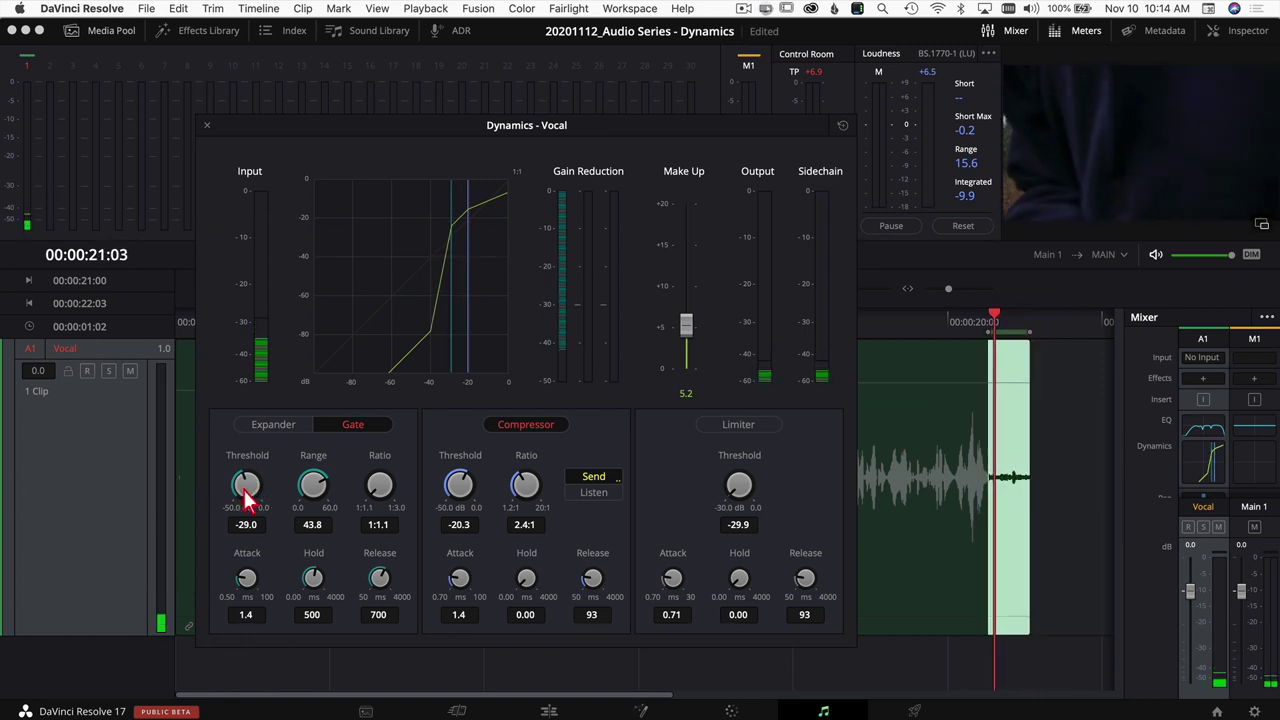
click(349, 427)
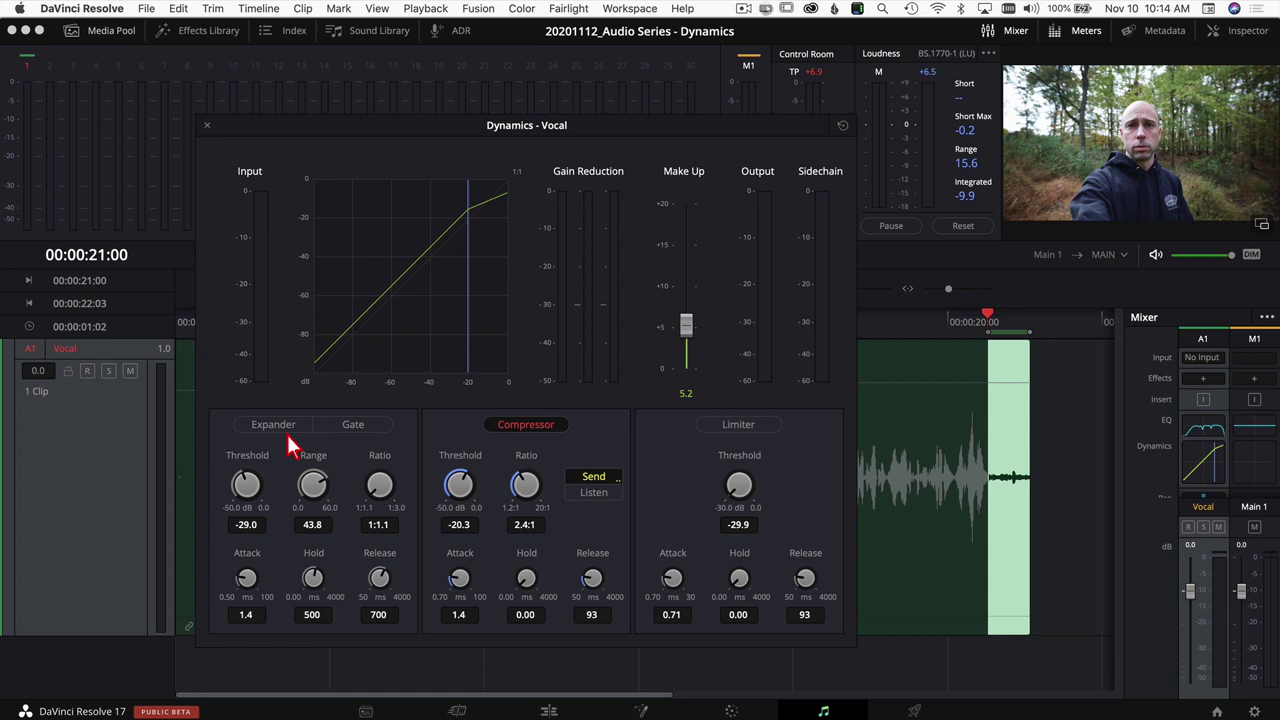
click(373, 430)
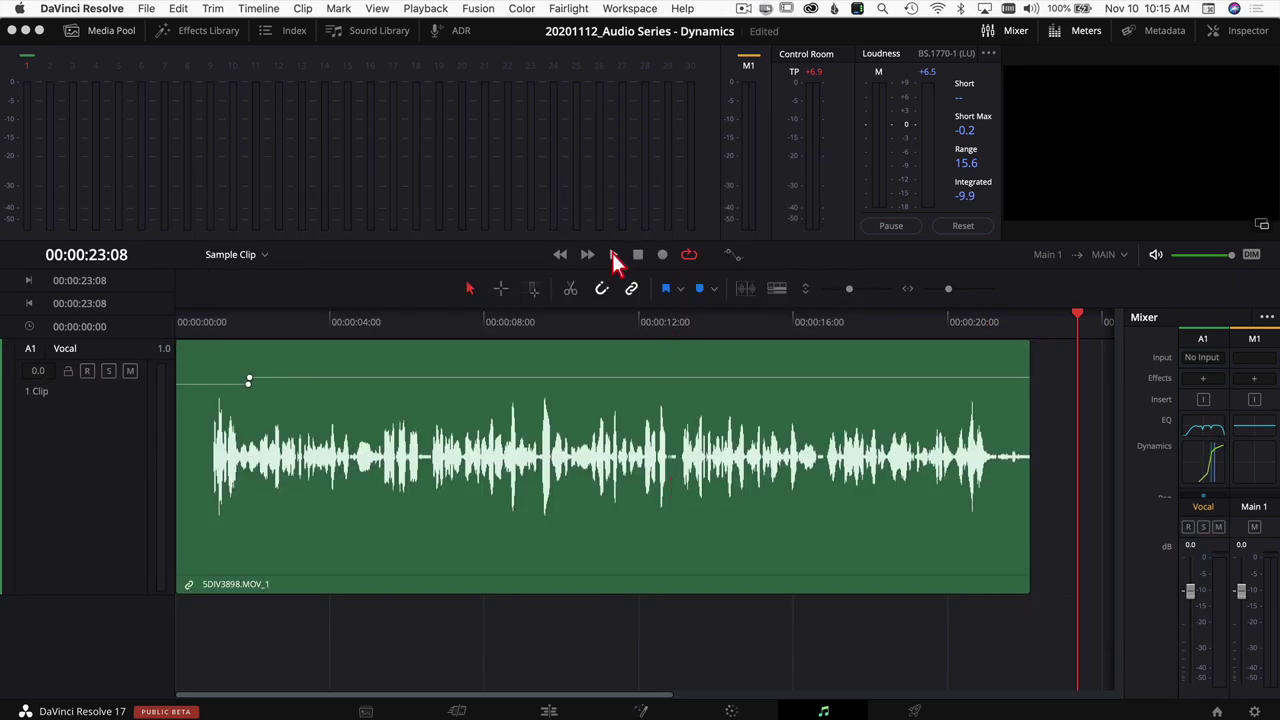
Keep loop playback enabled and range-select the whole Vocal clip from 00:00:00:00 to 00:00:22:03
click(689, 256)
click(689, 255)
click(533, 289)
drag(1023, 620, 168, 327)
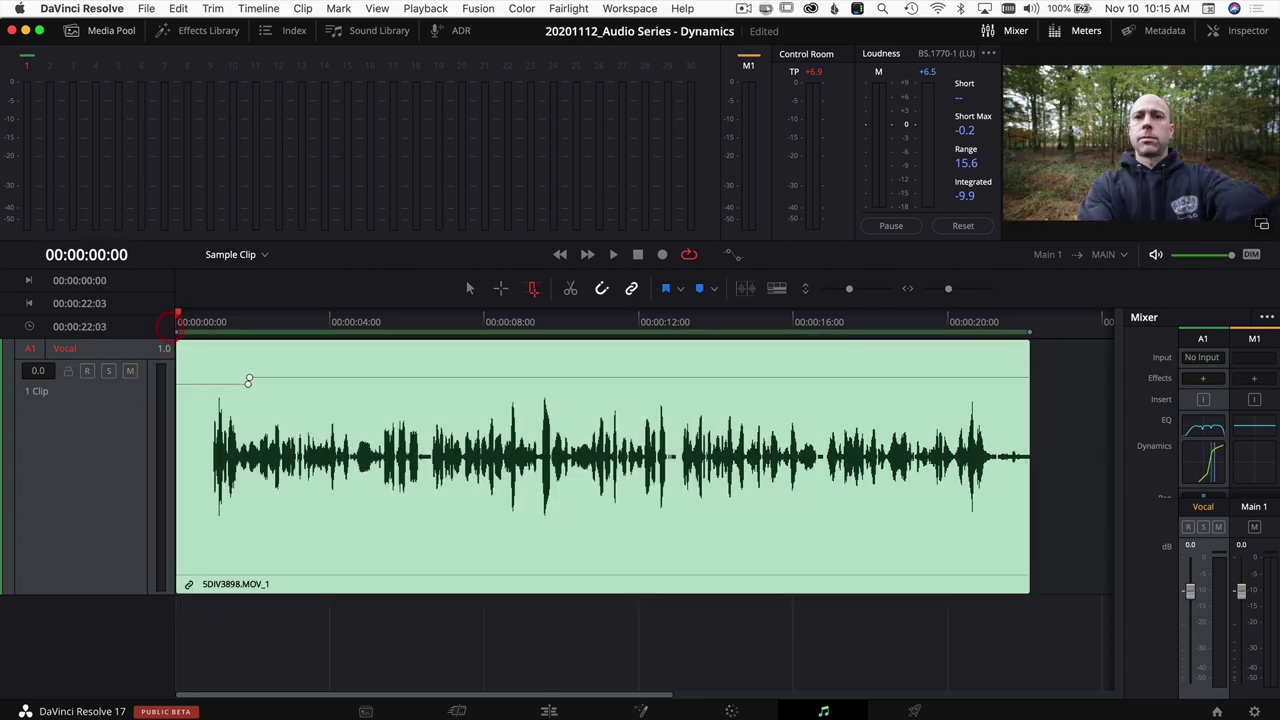